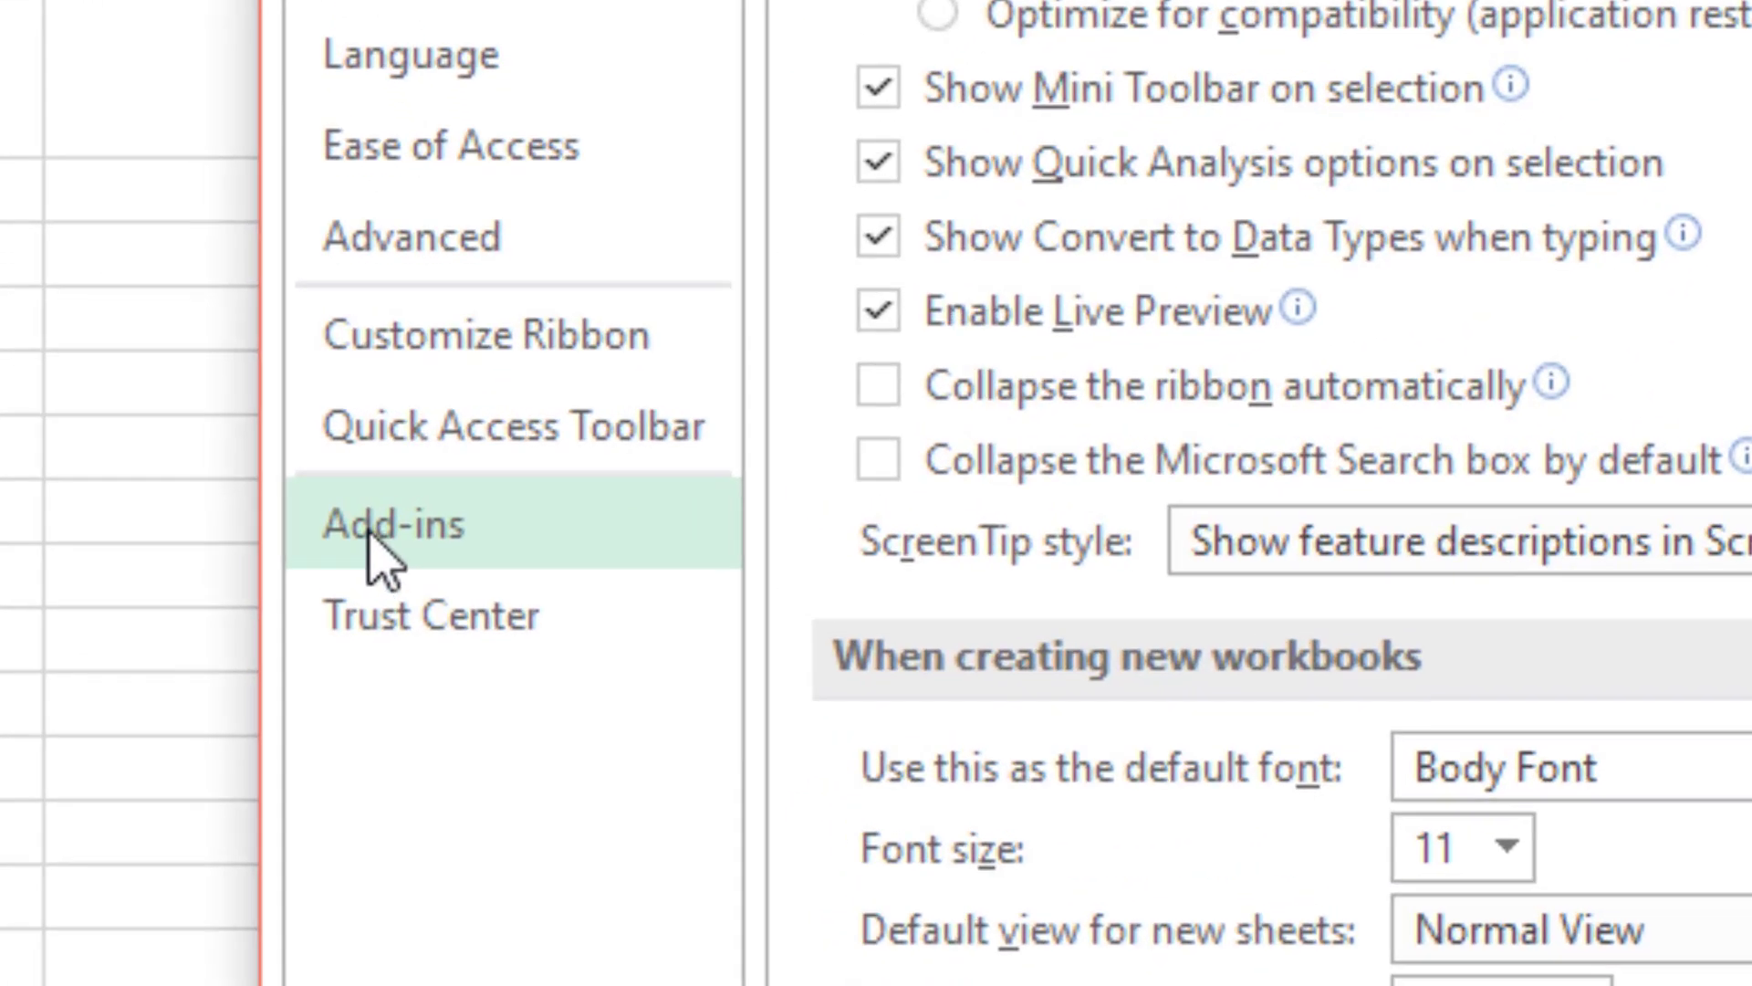
Enable the Solver Add-in from the Excel Add-ins list in the program options
click(484, 559)
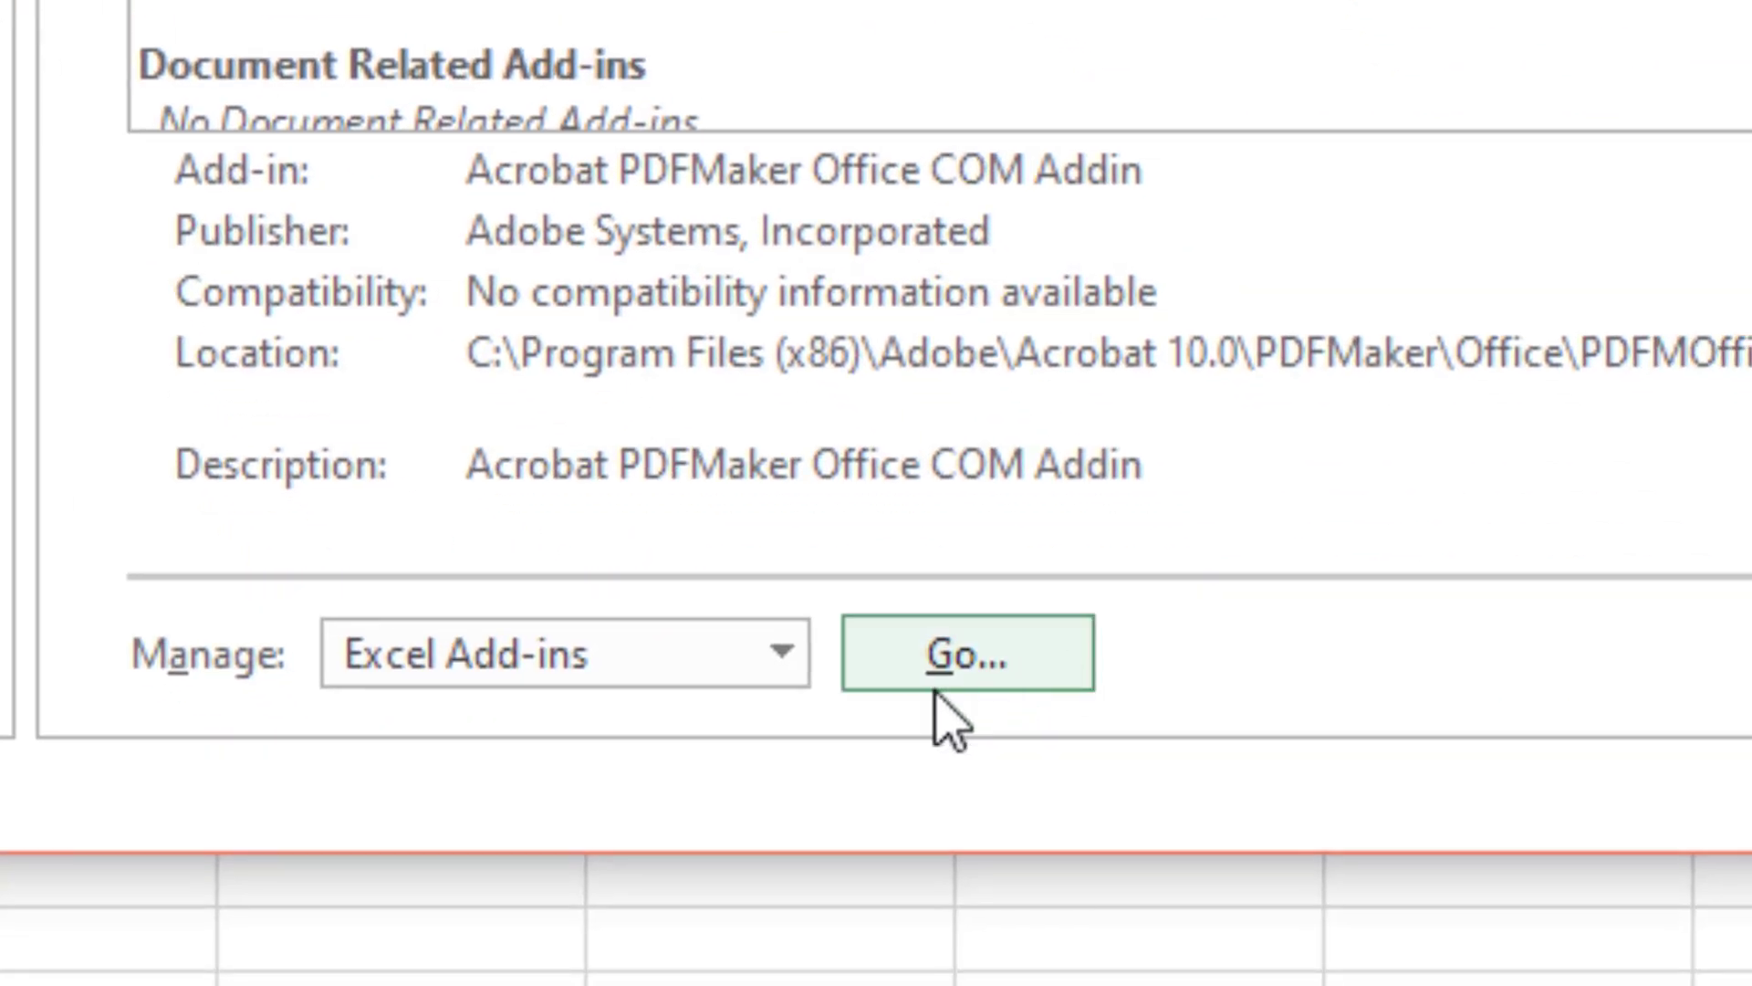
click(470, 677)
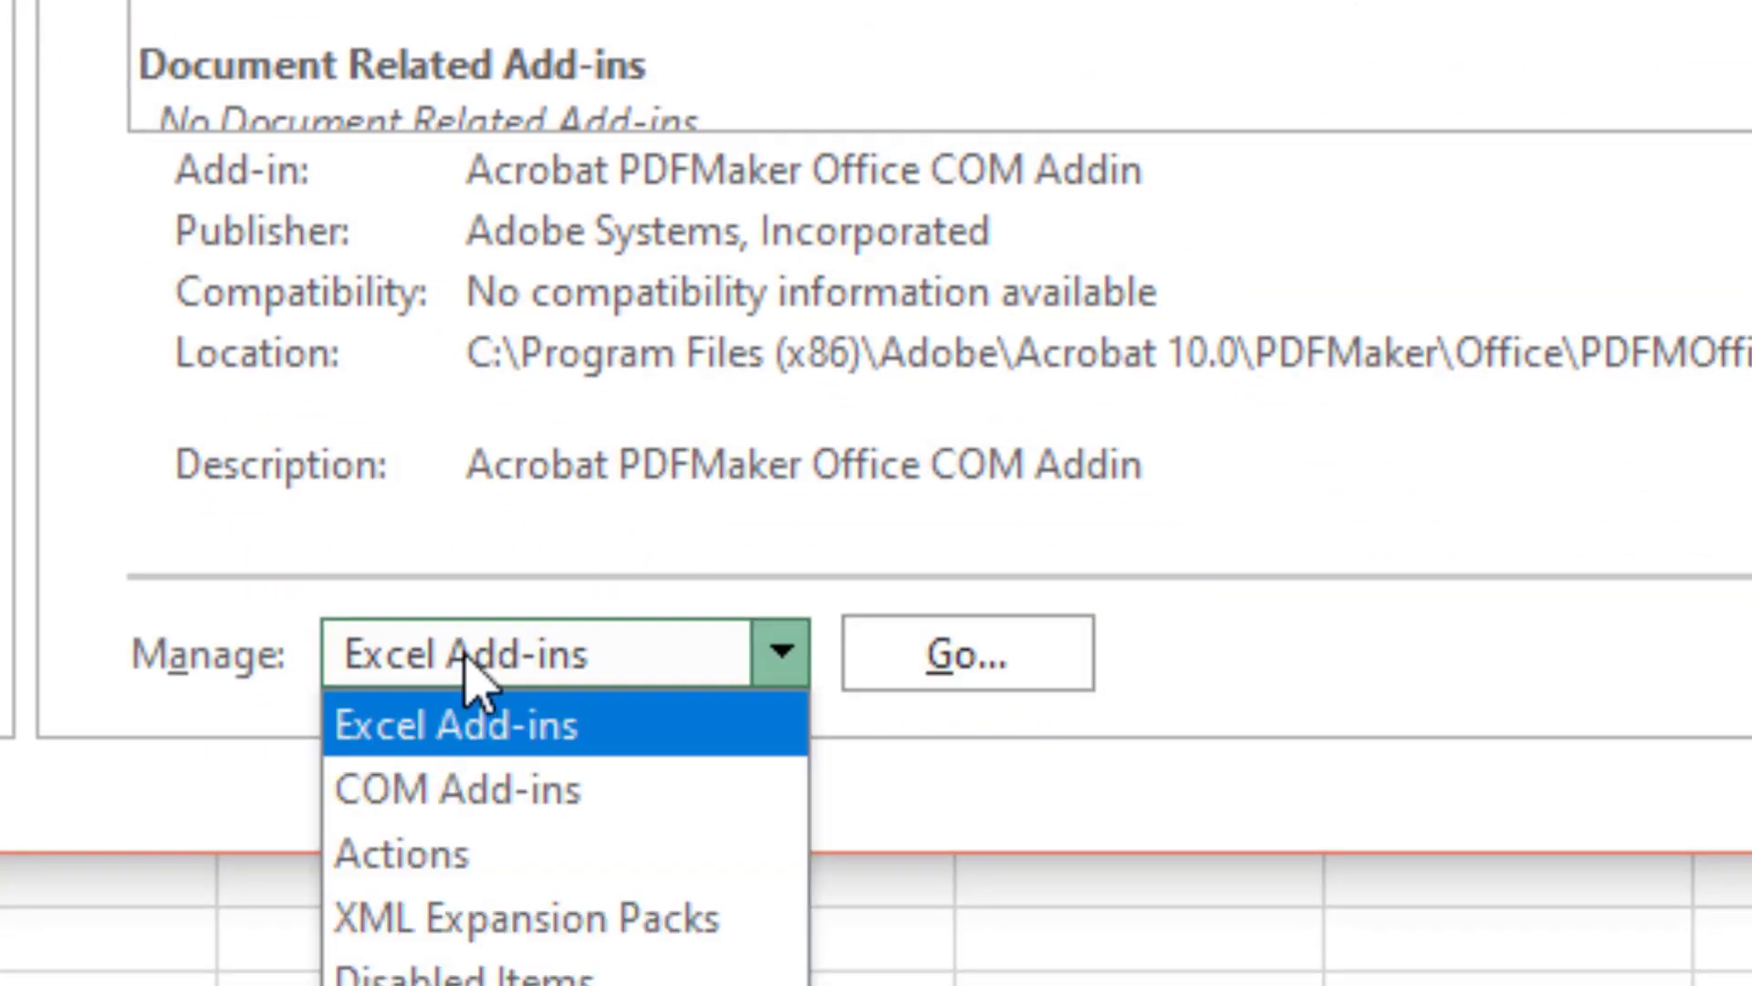
click(554, 730)
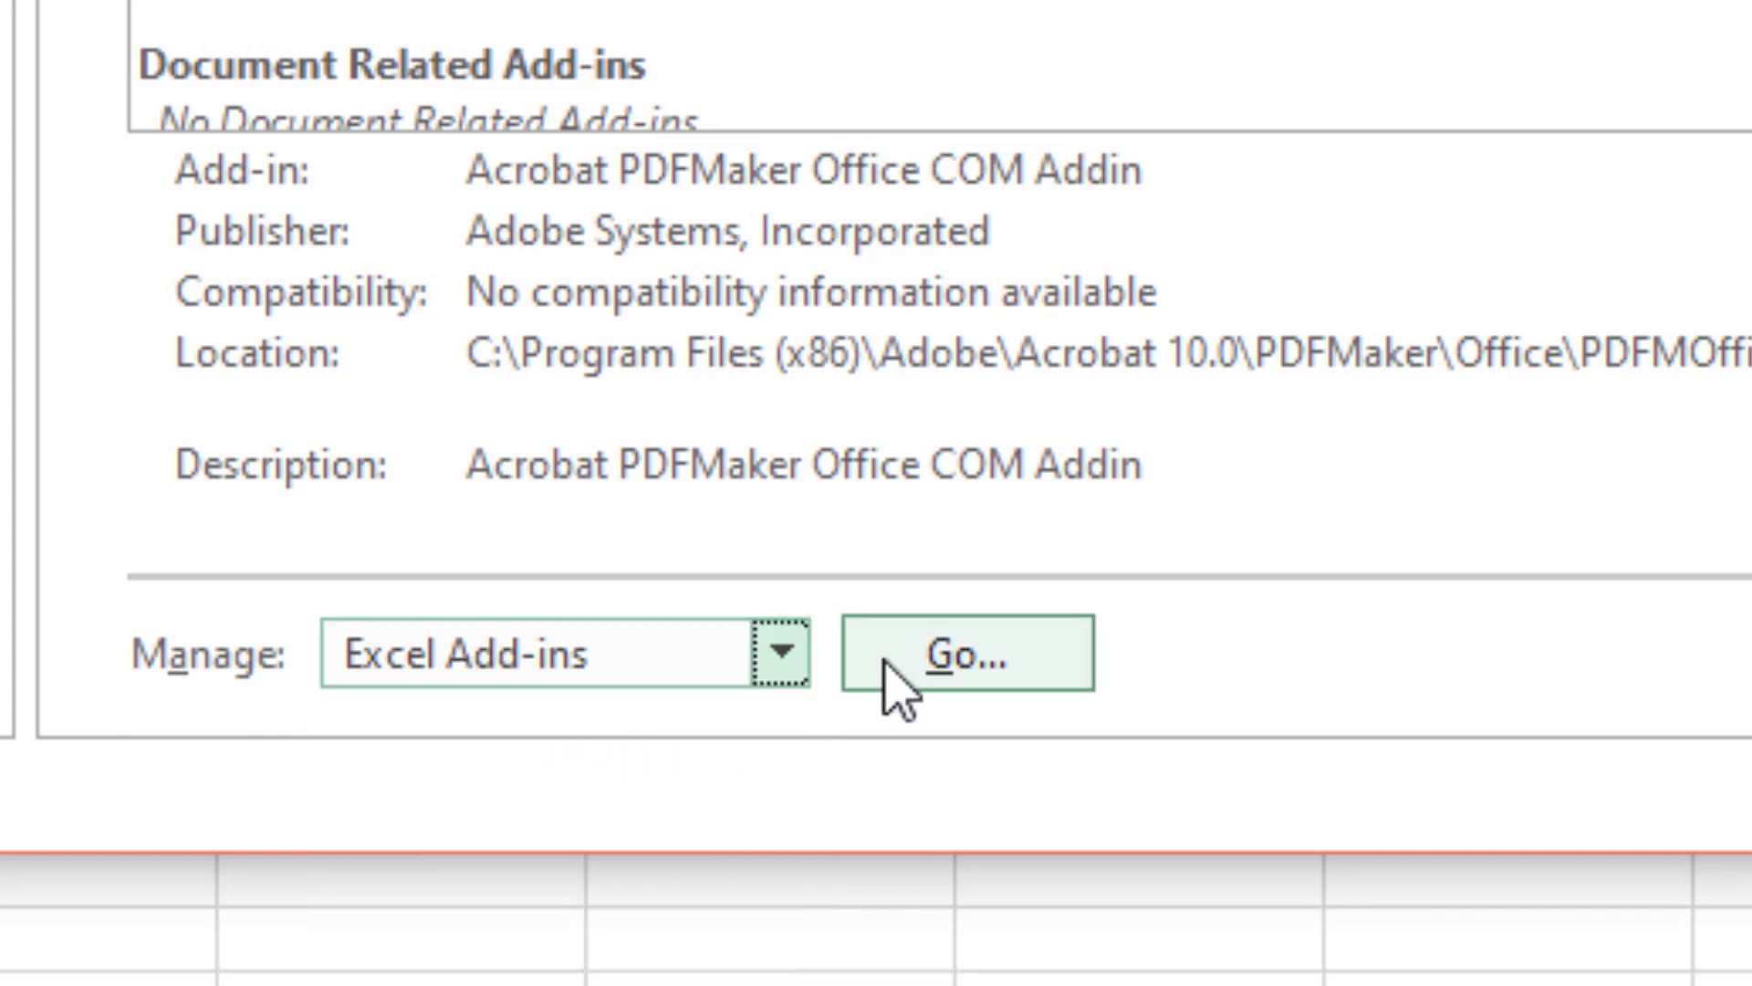
click(966, 684)
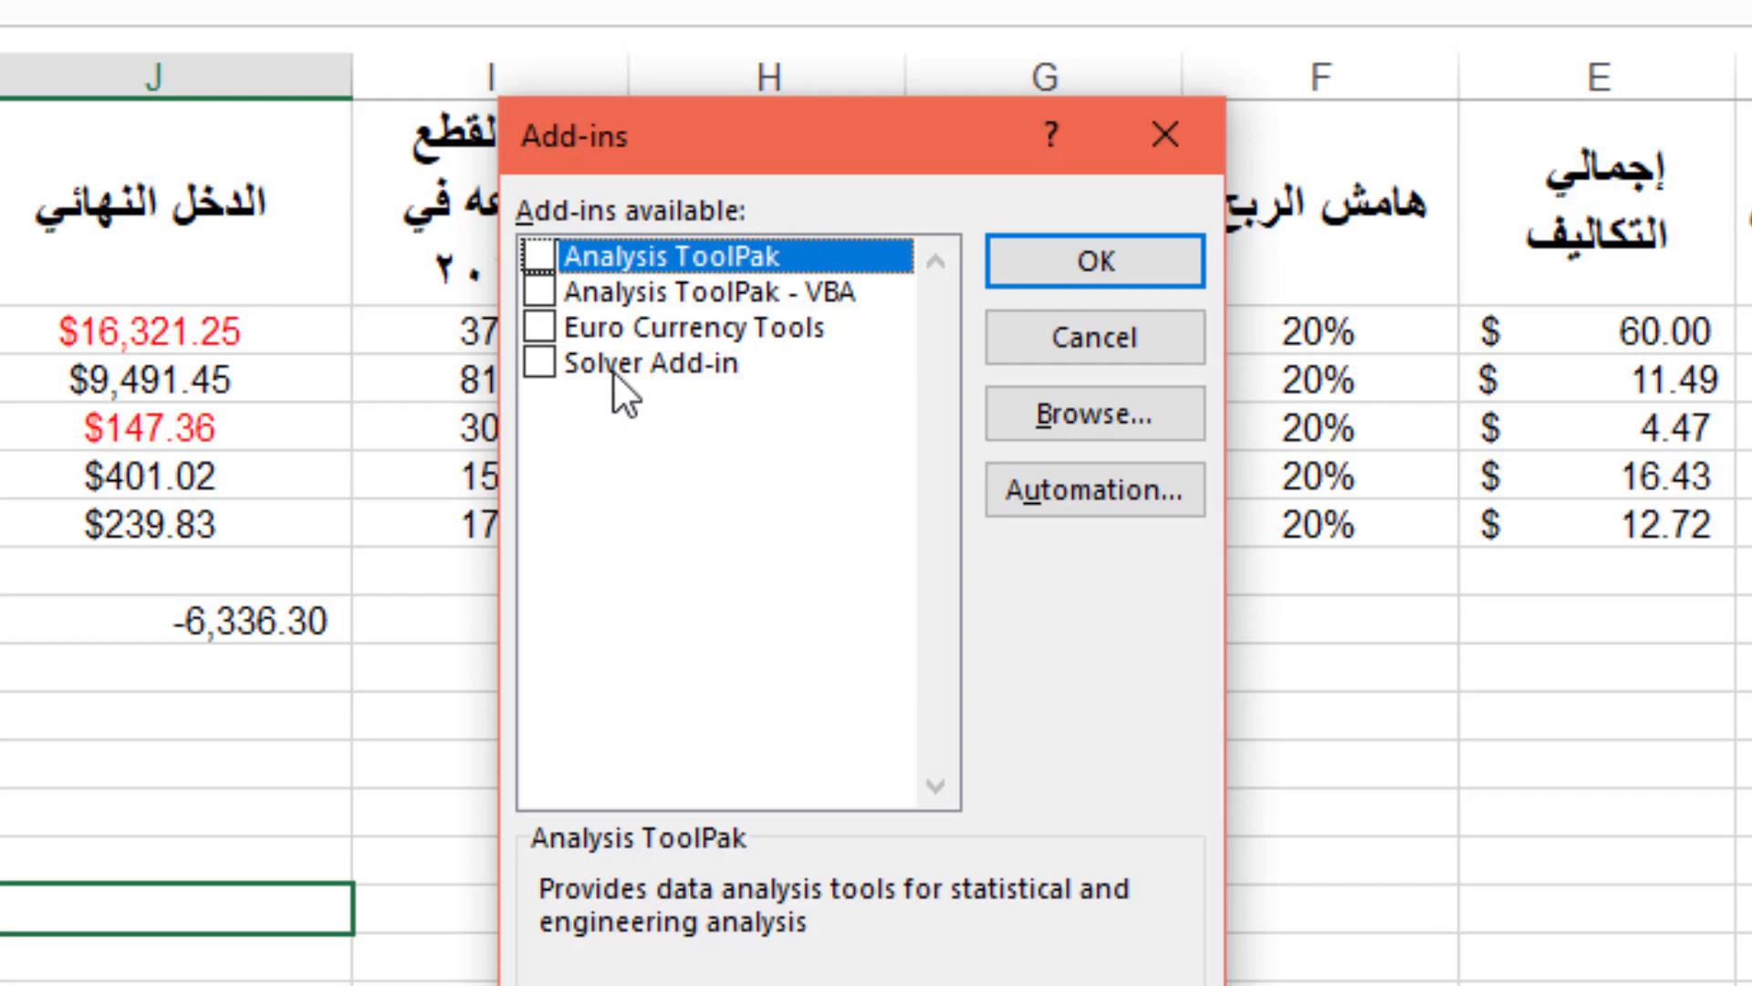
click(541, 364)
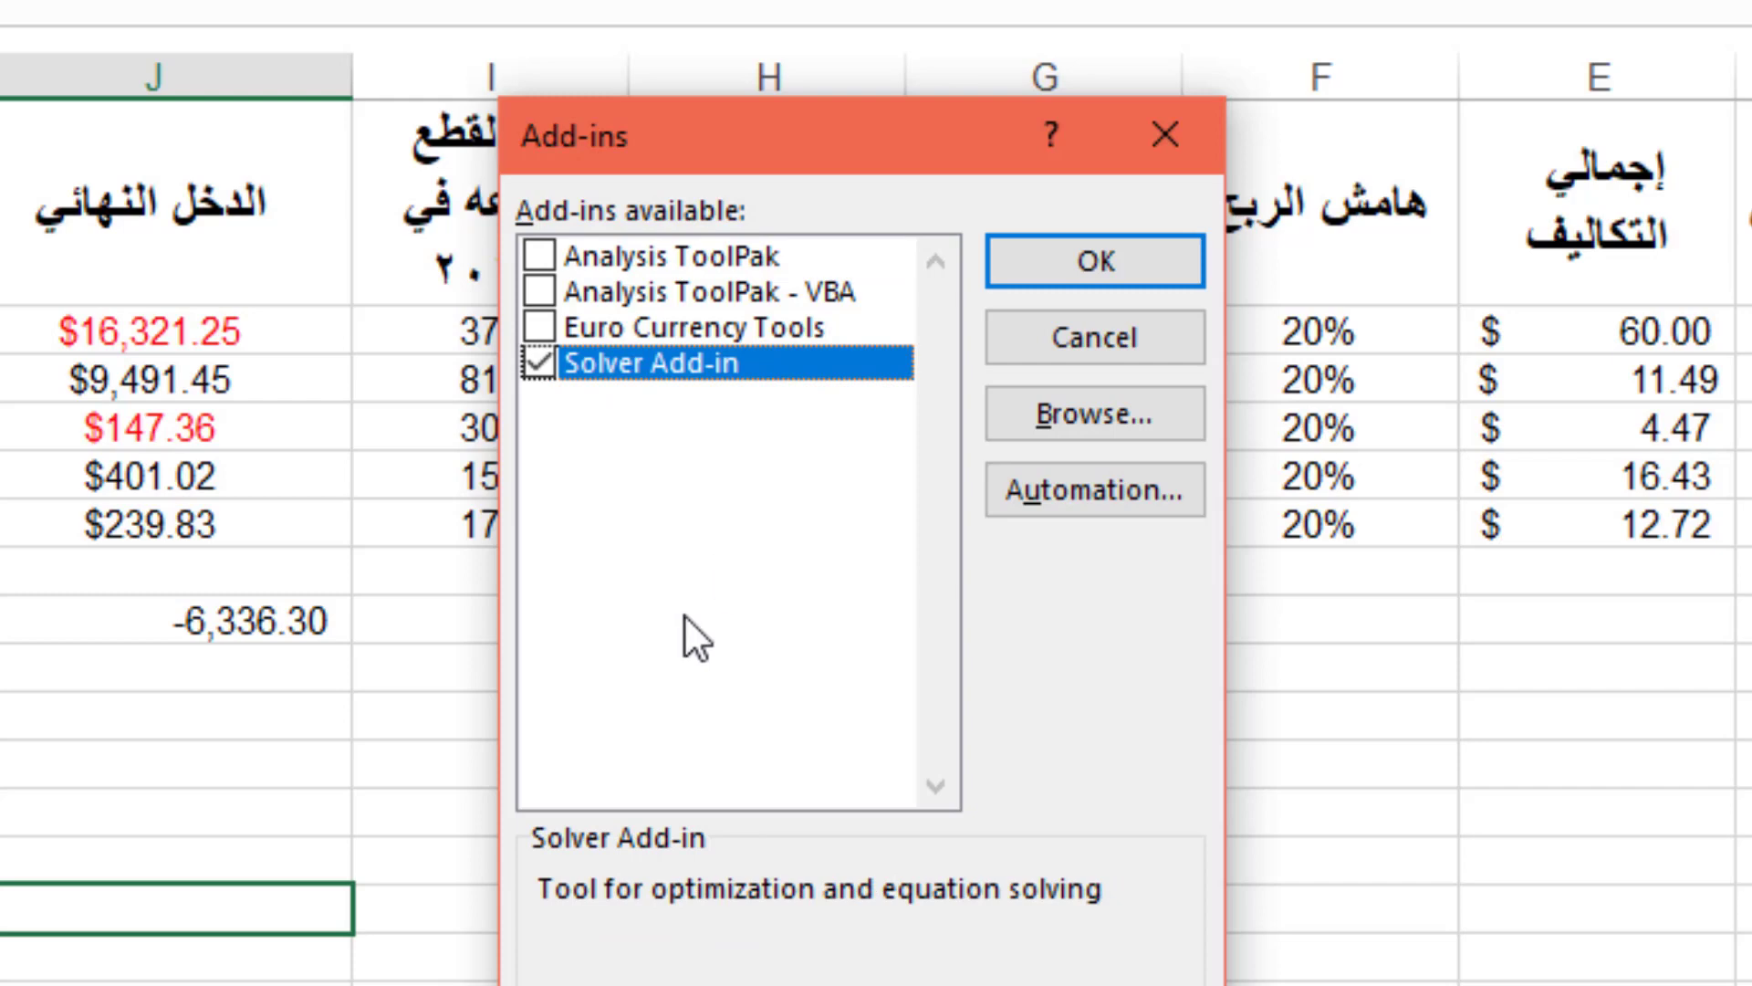
click(1105, 265)
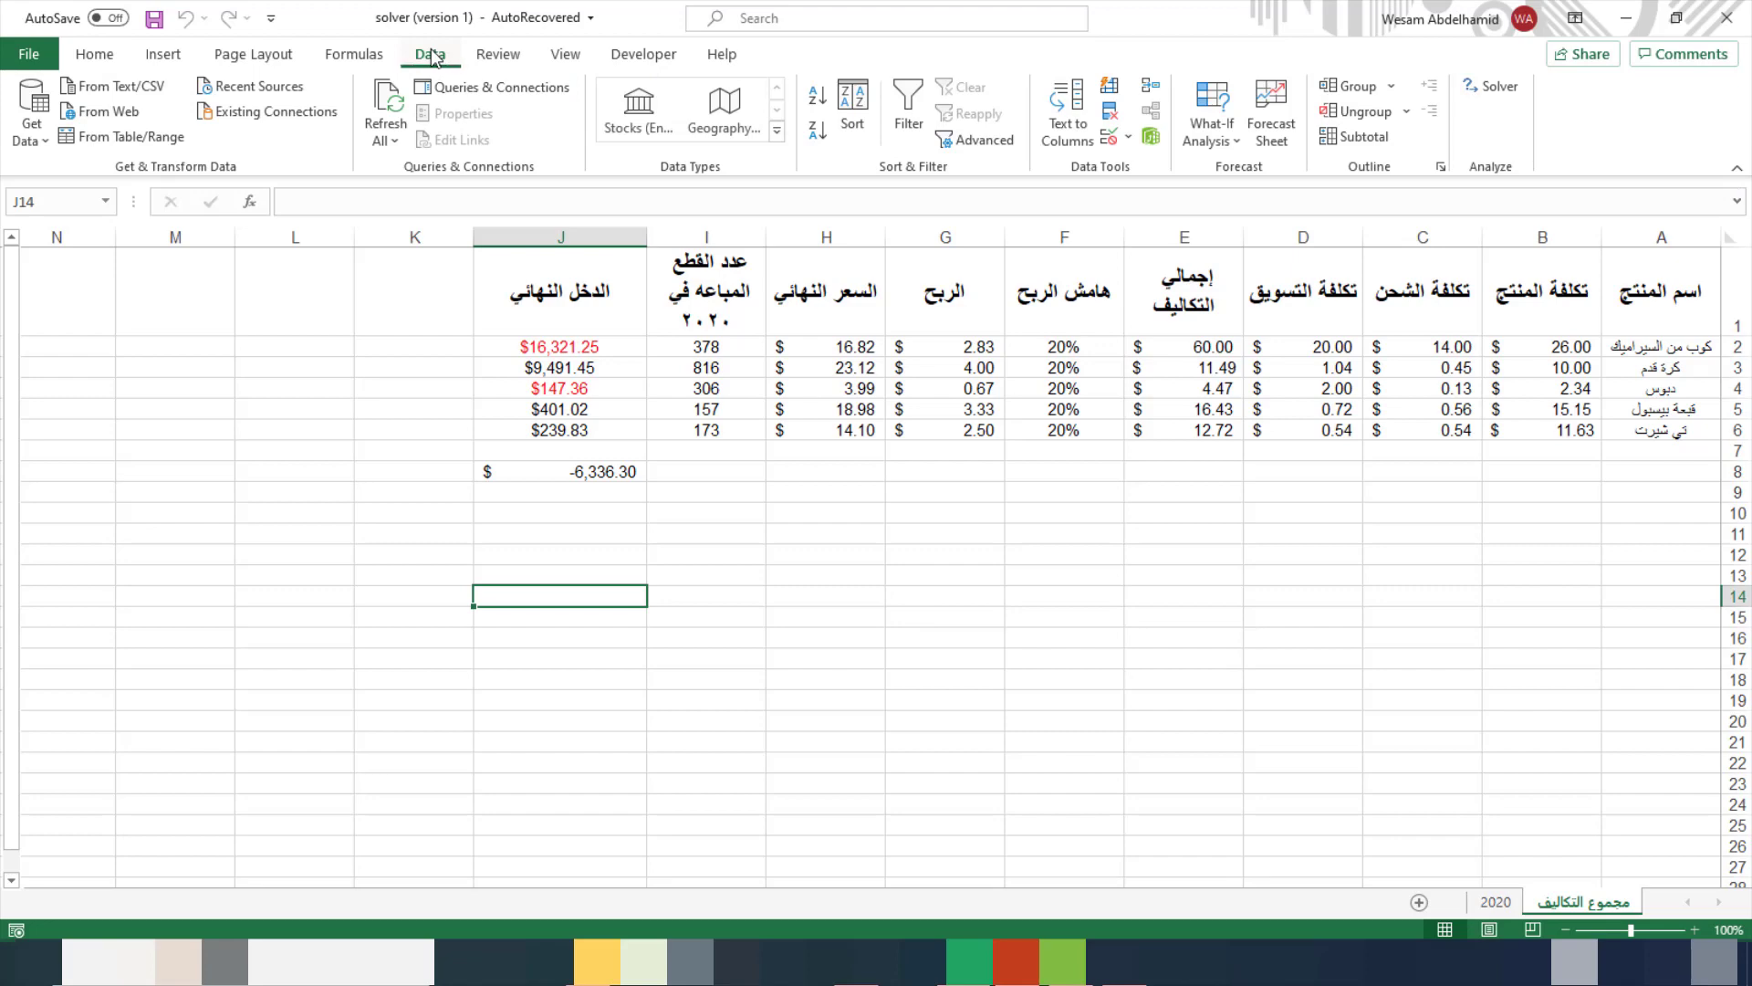
Open Solver and reset all of its parameters, confirming the reset
click(1498, 88)
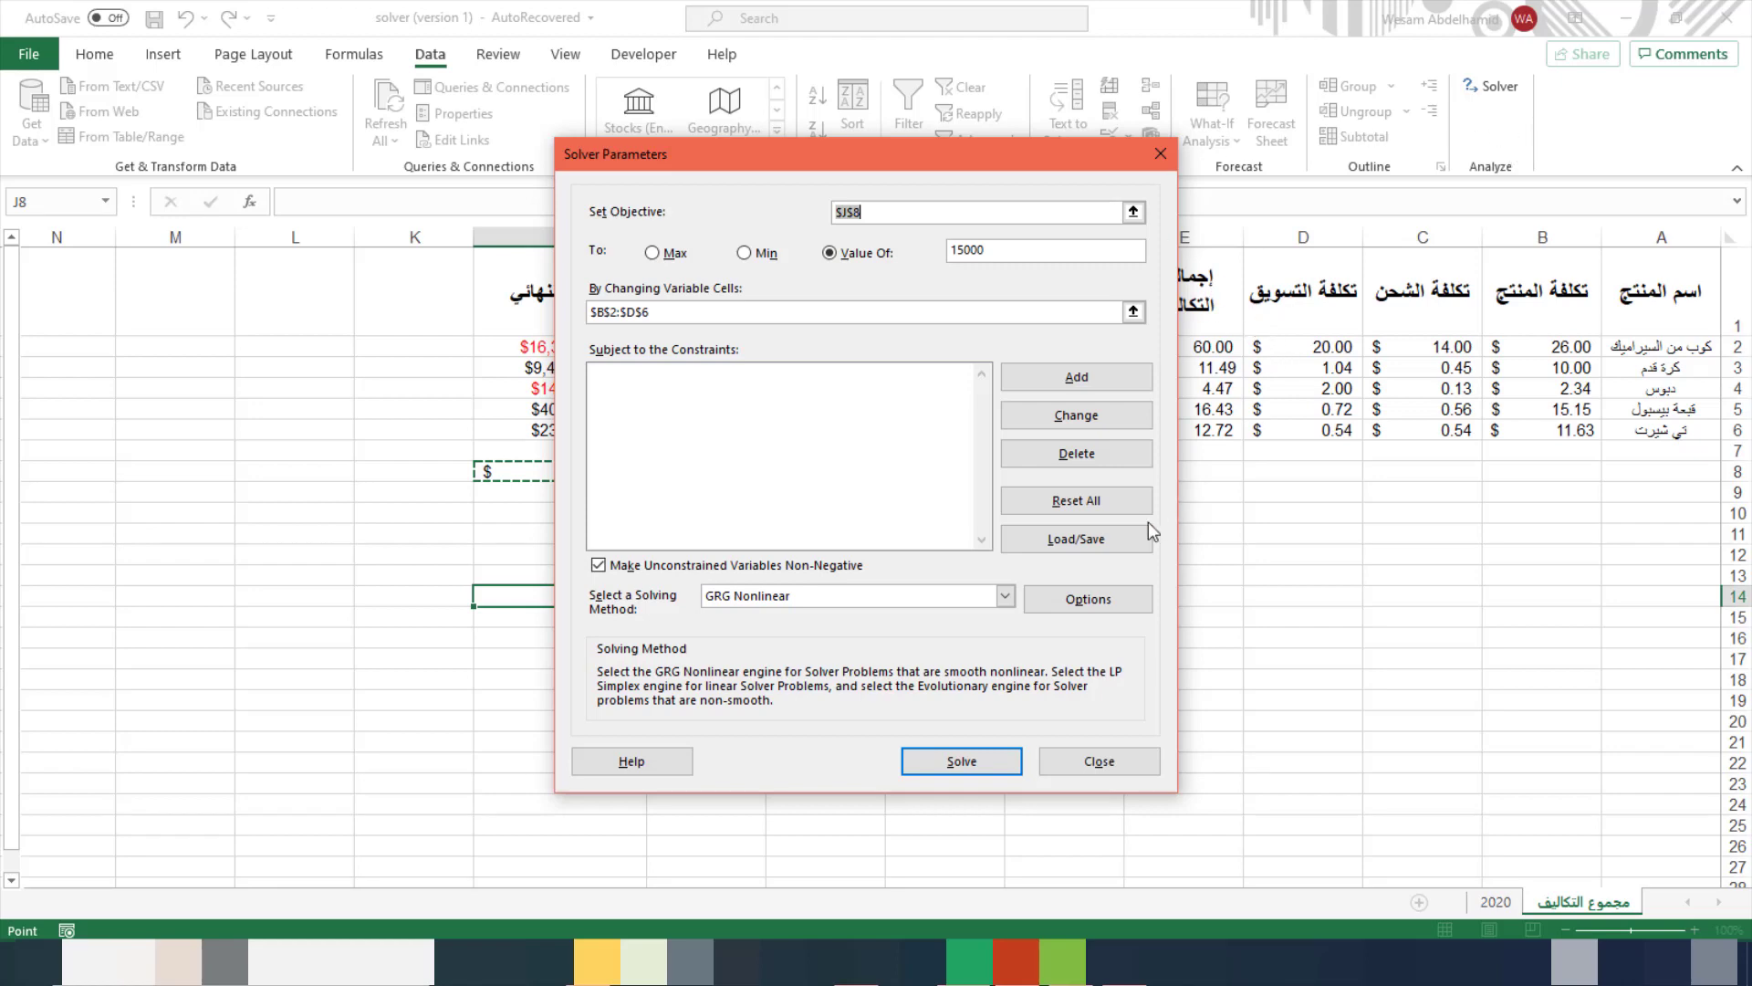
click(1092, 507)
click(909, 564)
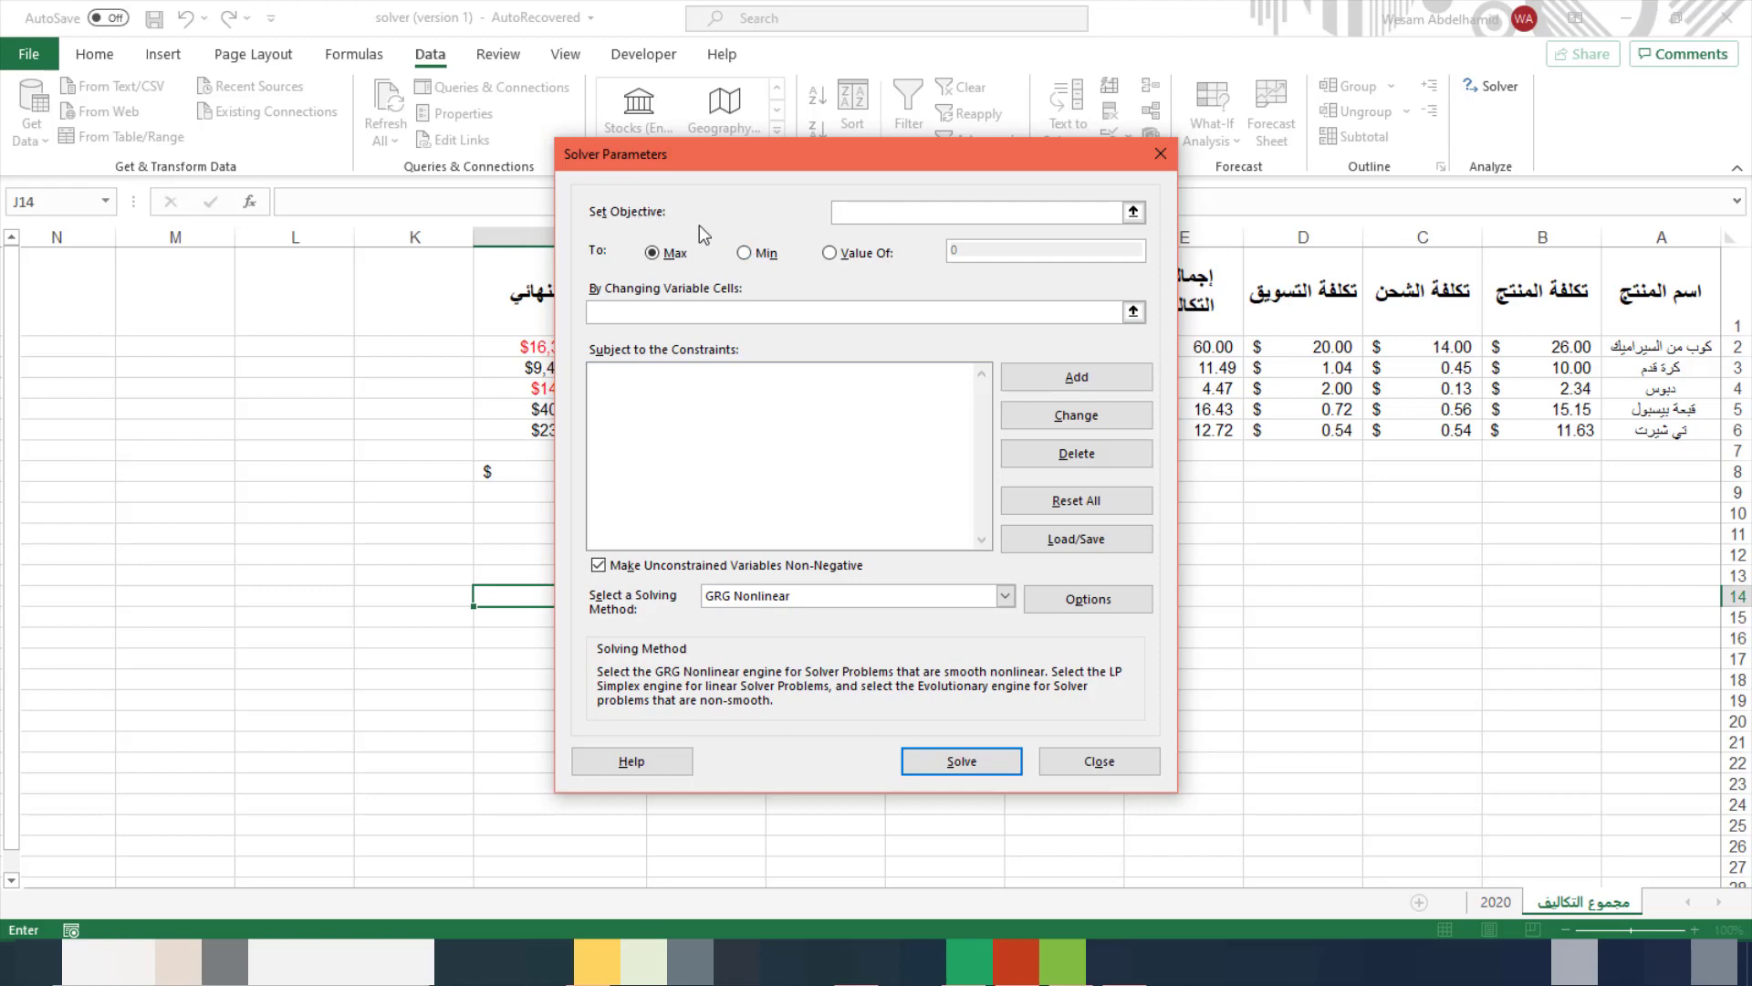
Set the Solver objective to the total final income in cell J8
drag(875, 153, 1214, 149)
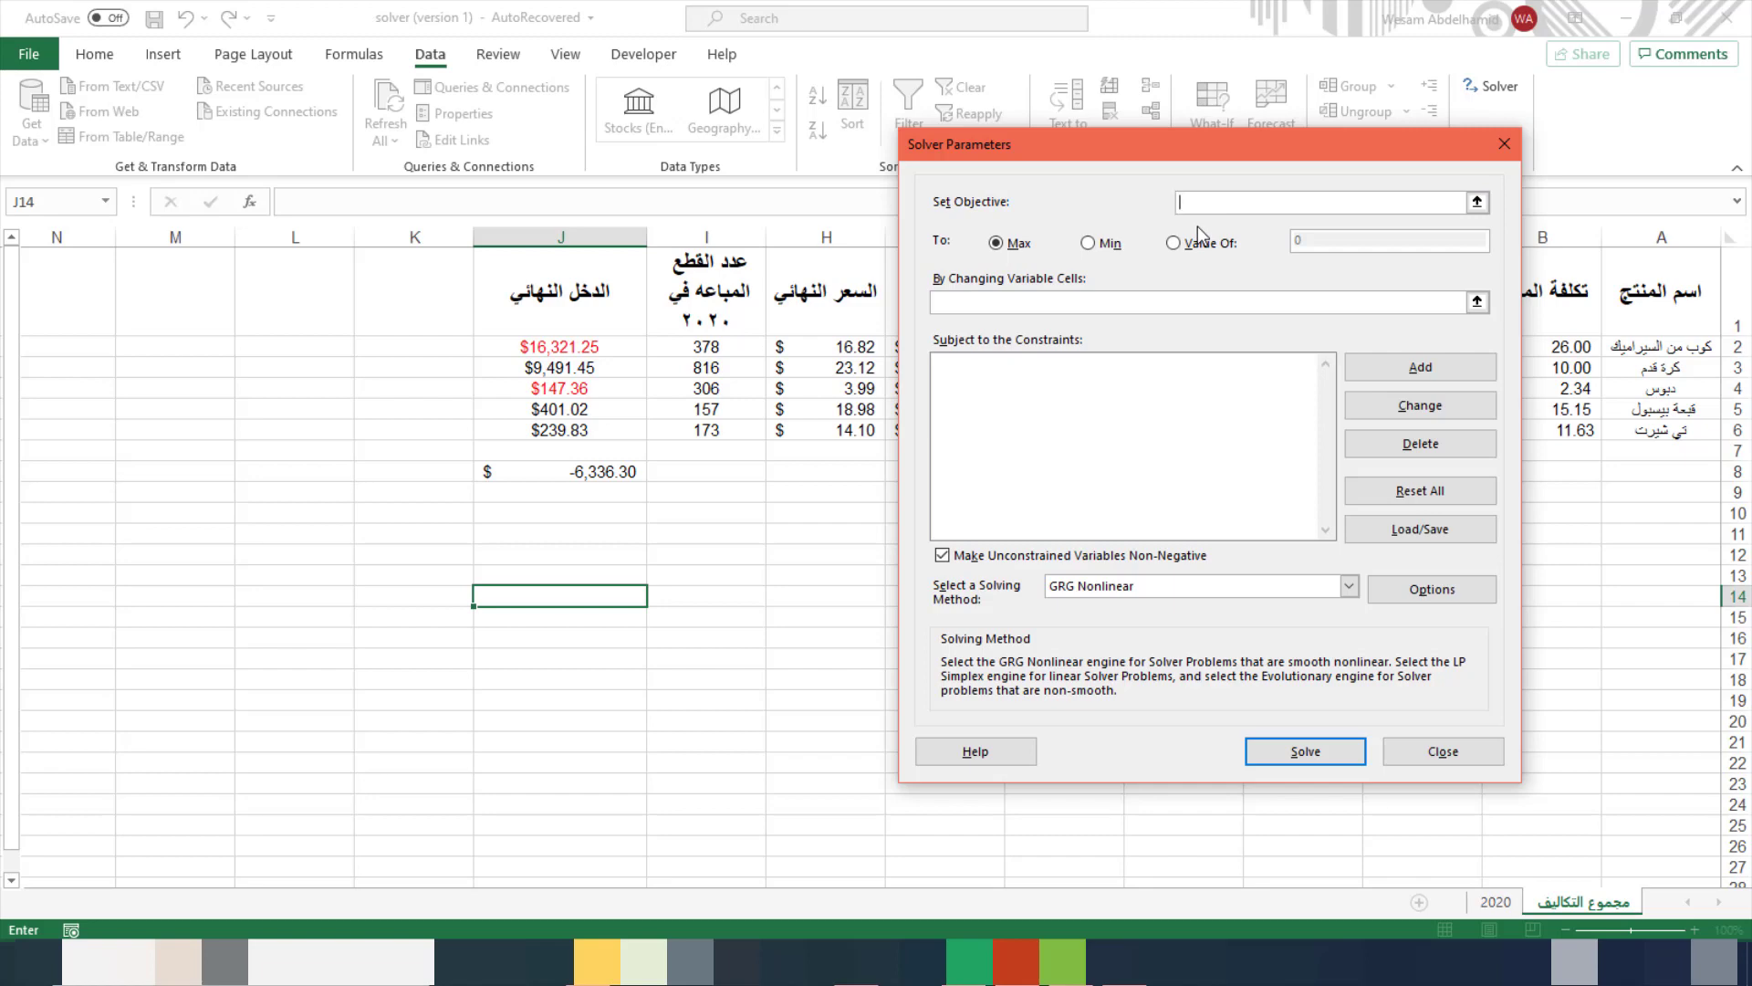
click(1477, 203)
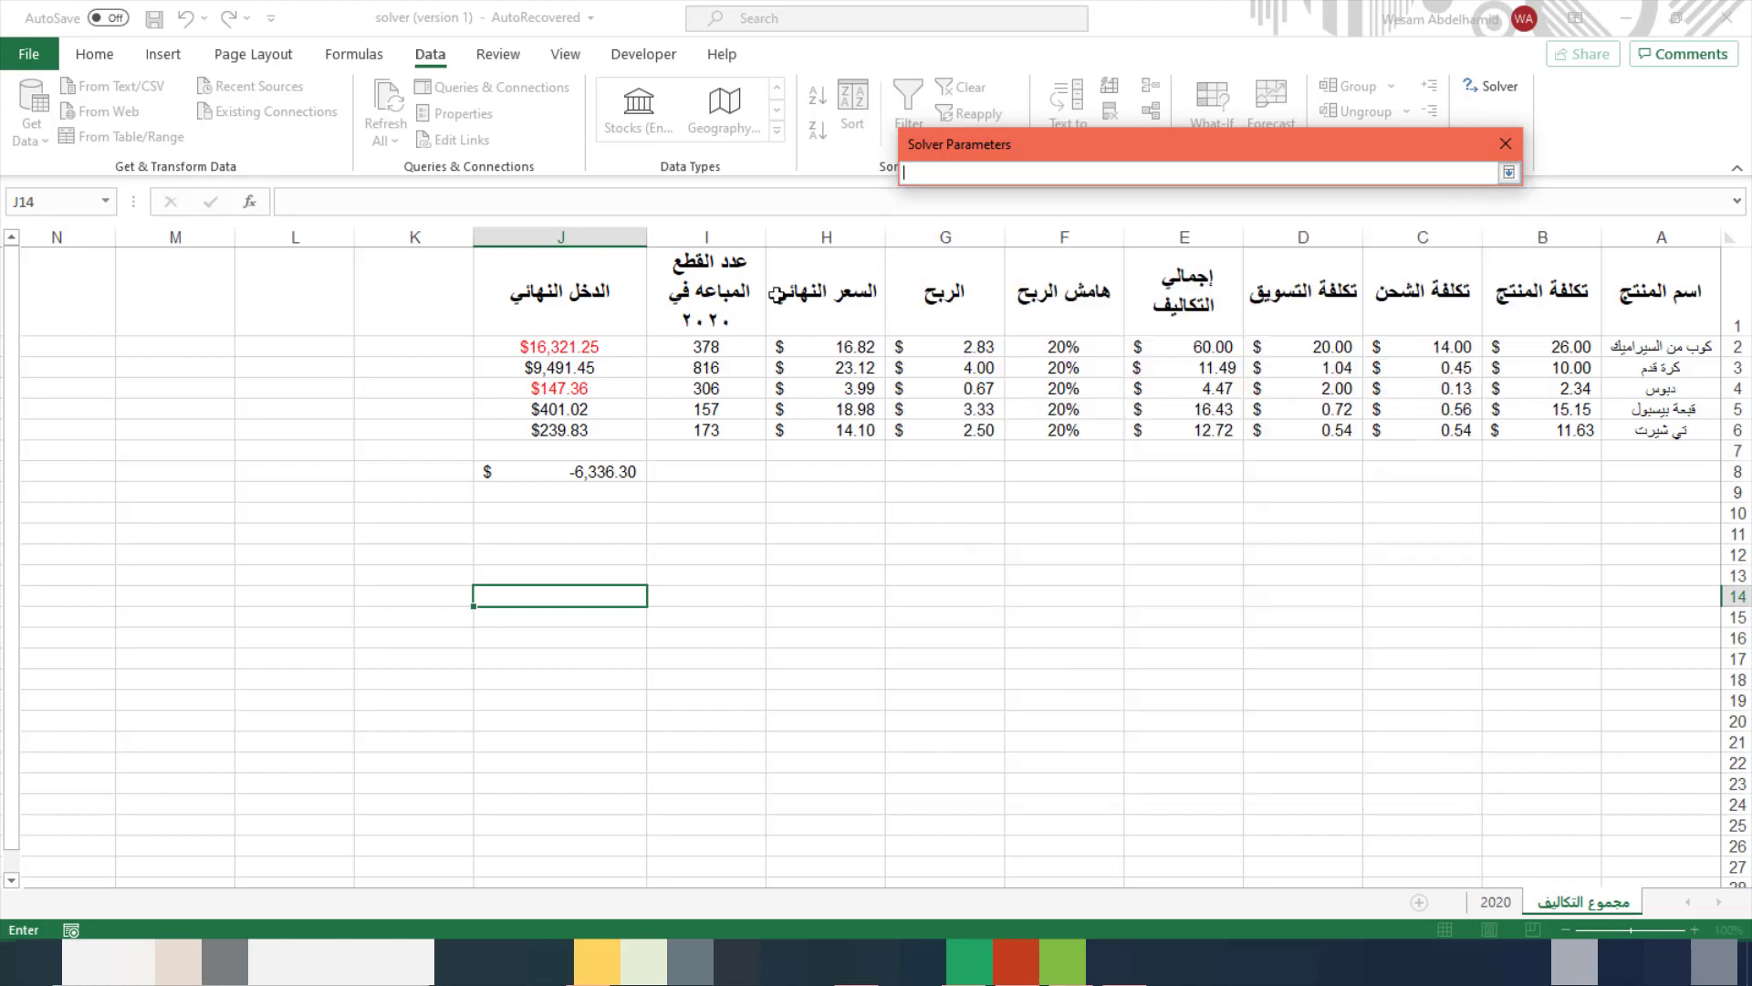
click(596, 472)
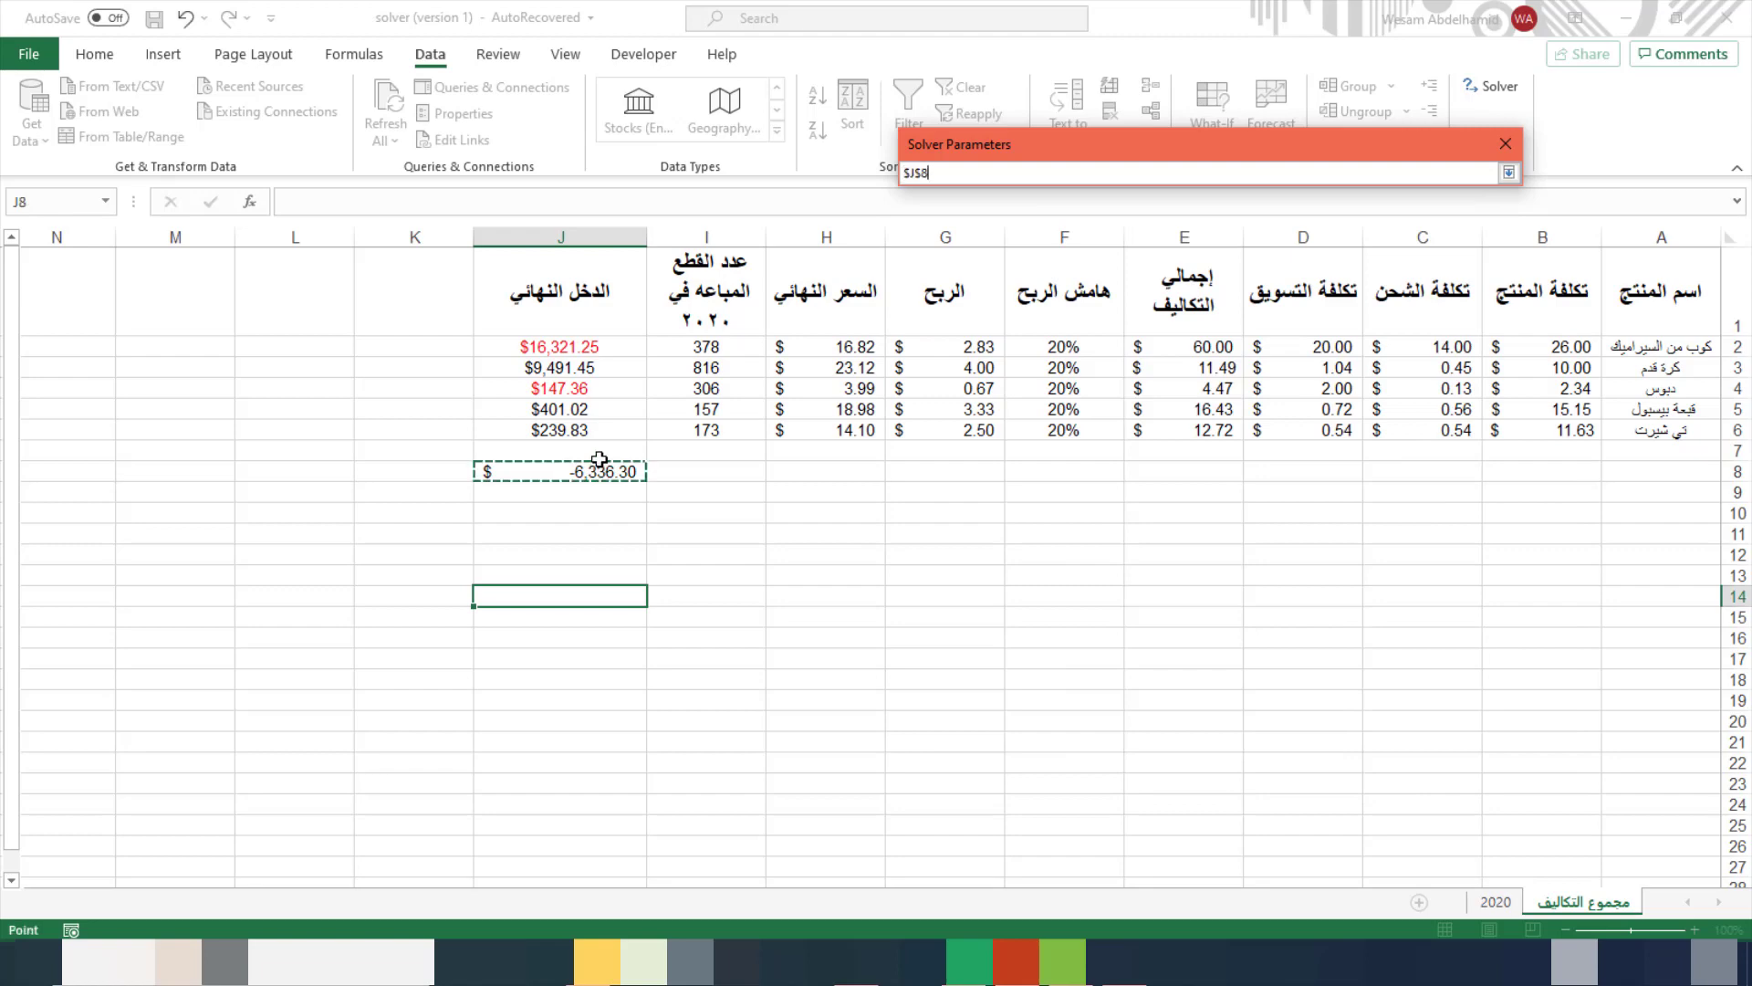
click(1509, 174)
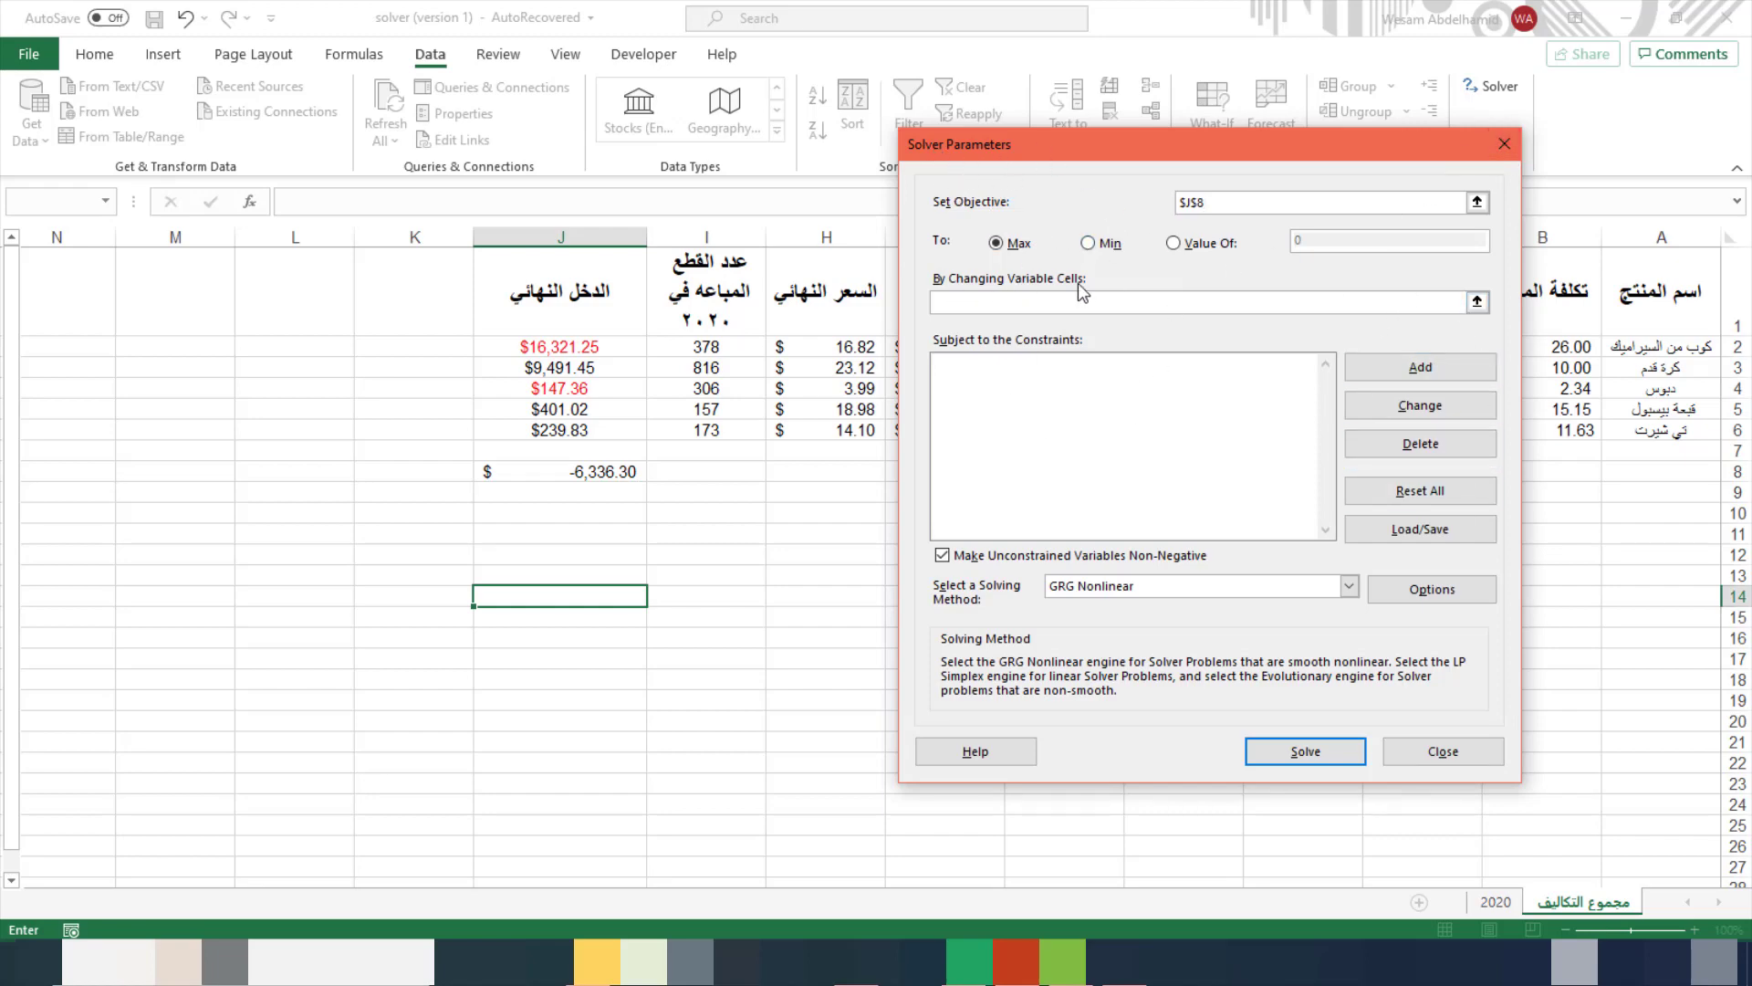
Make Solver aim the objective at a specific value of 10000
click(1013, 302)
click(1175, 243)
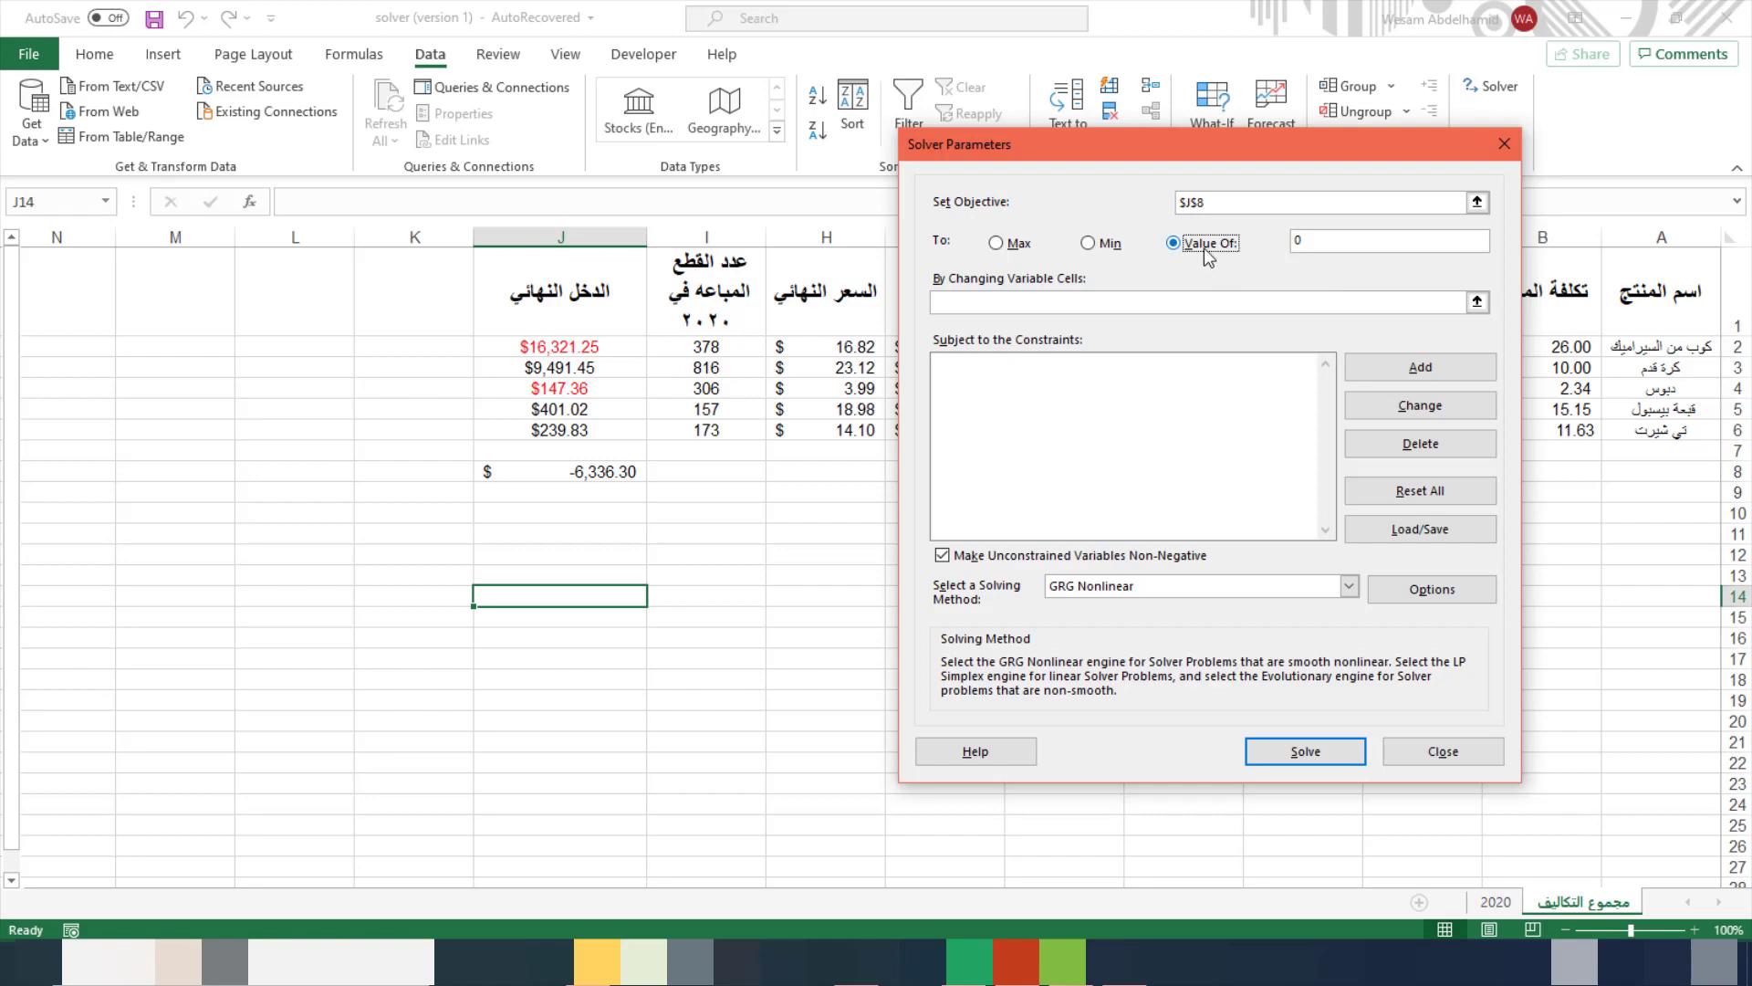
click(1299, 246)
text(10000)
Set the changing variable cells to the product, shipping and marketing costs in B2:D6
drag(1339, 140, 1252, 168)
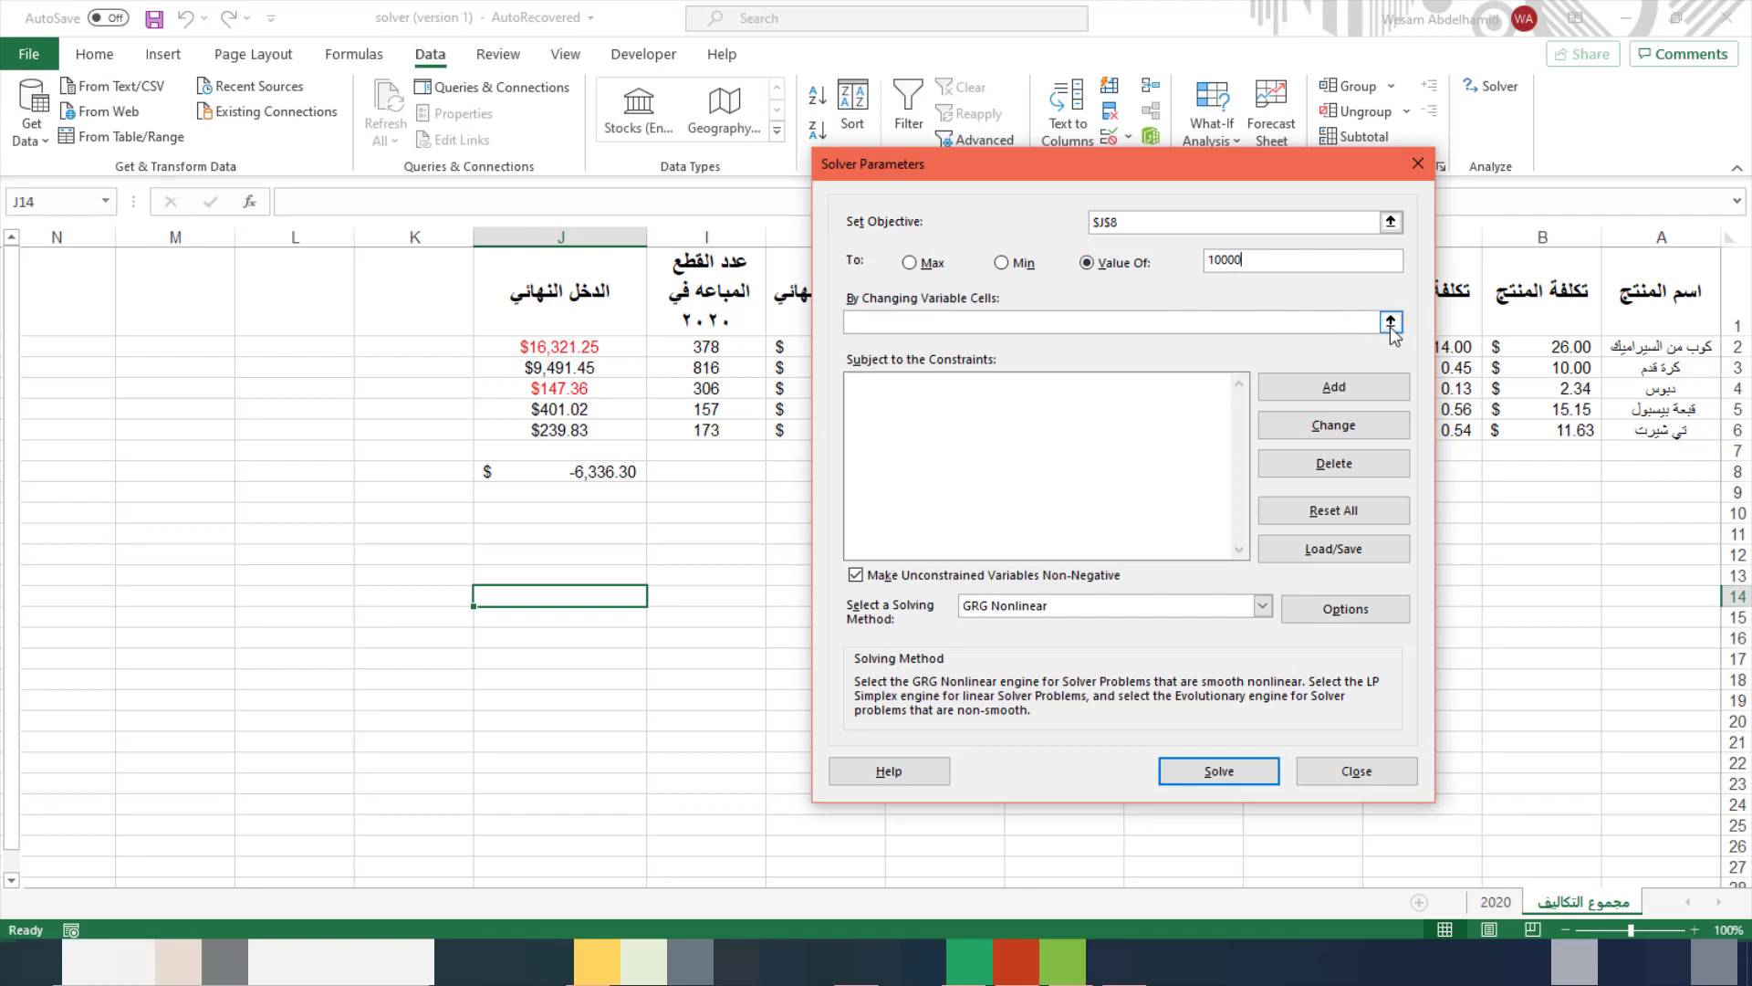
key(Tab)
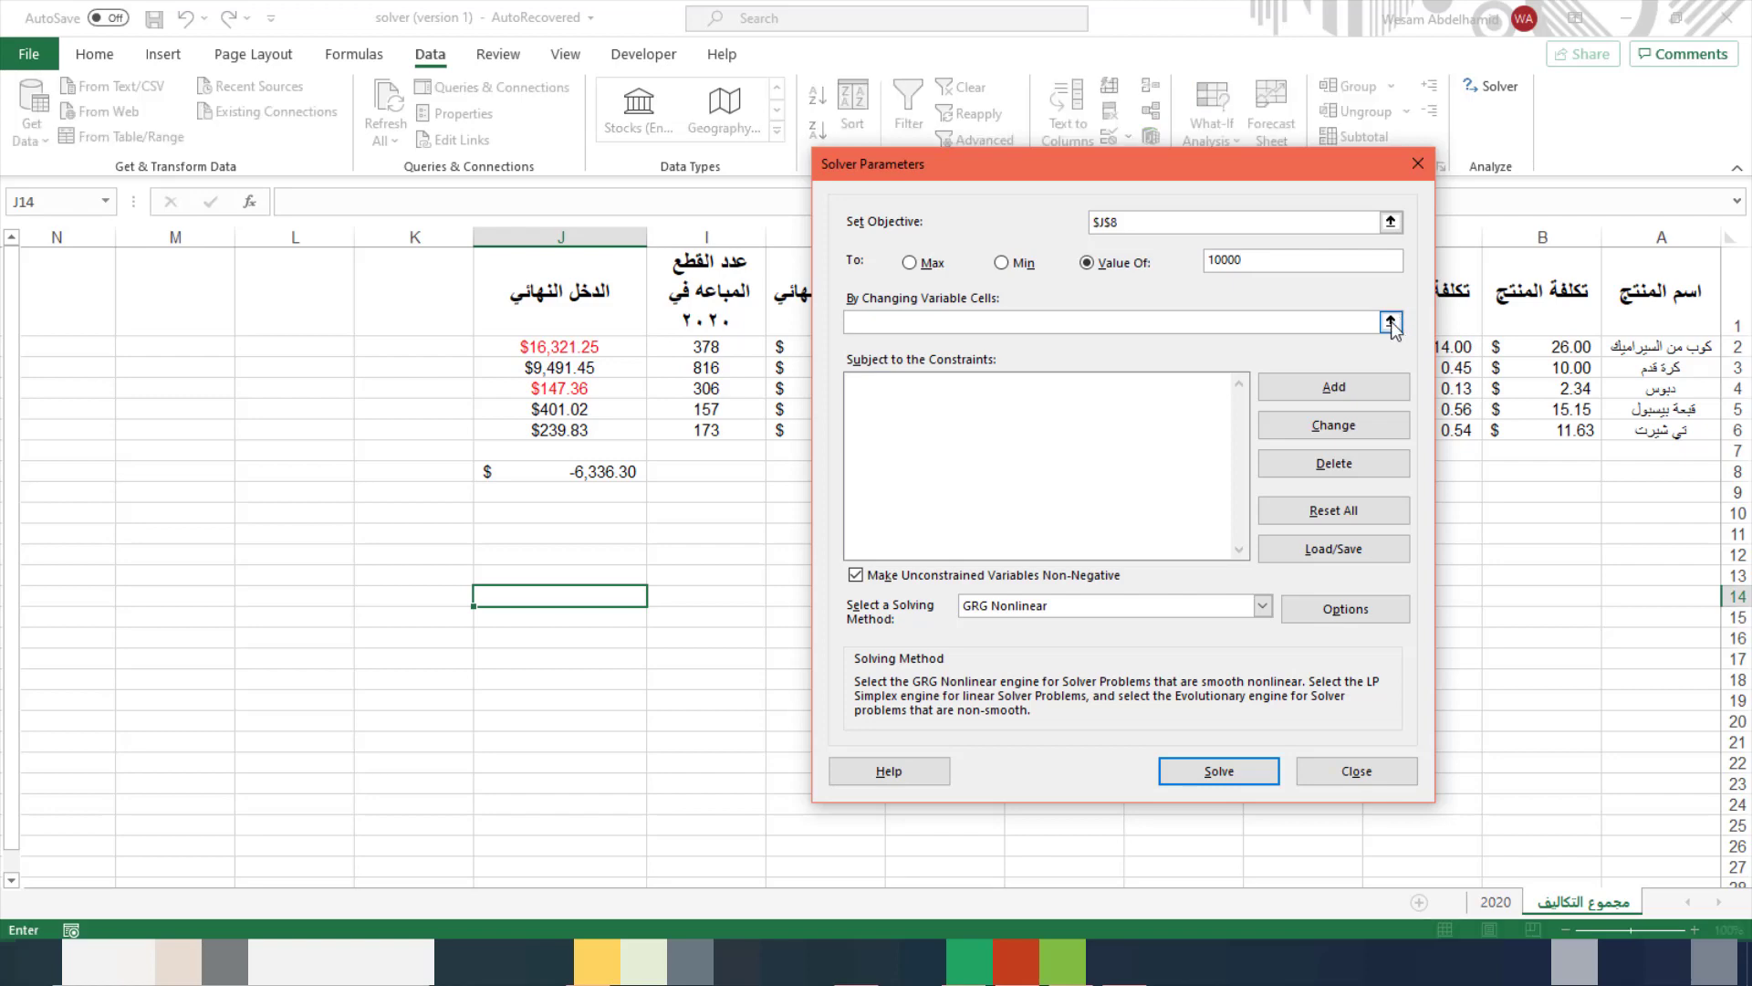
click(1391, 323)
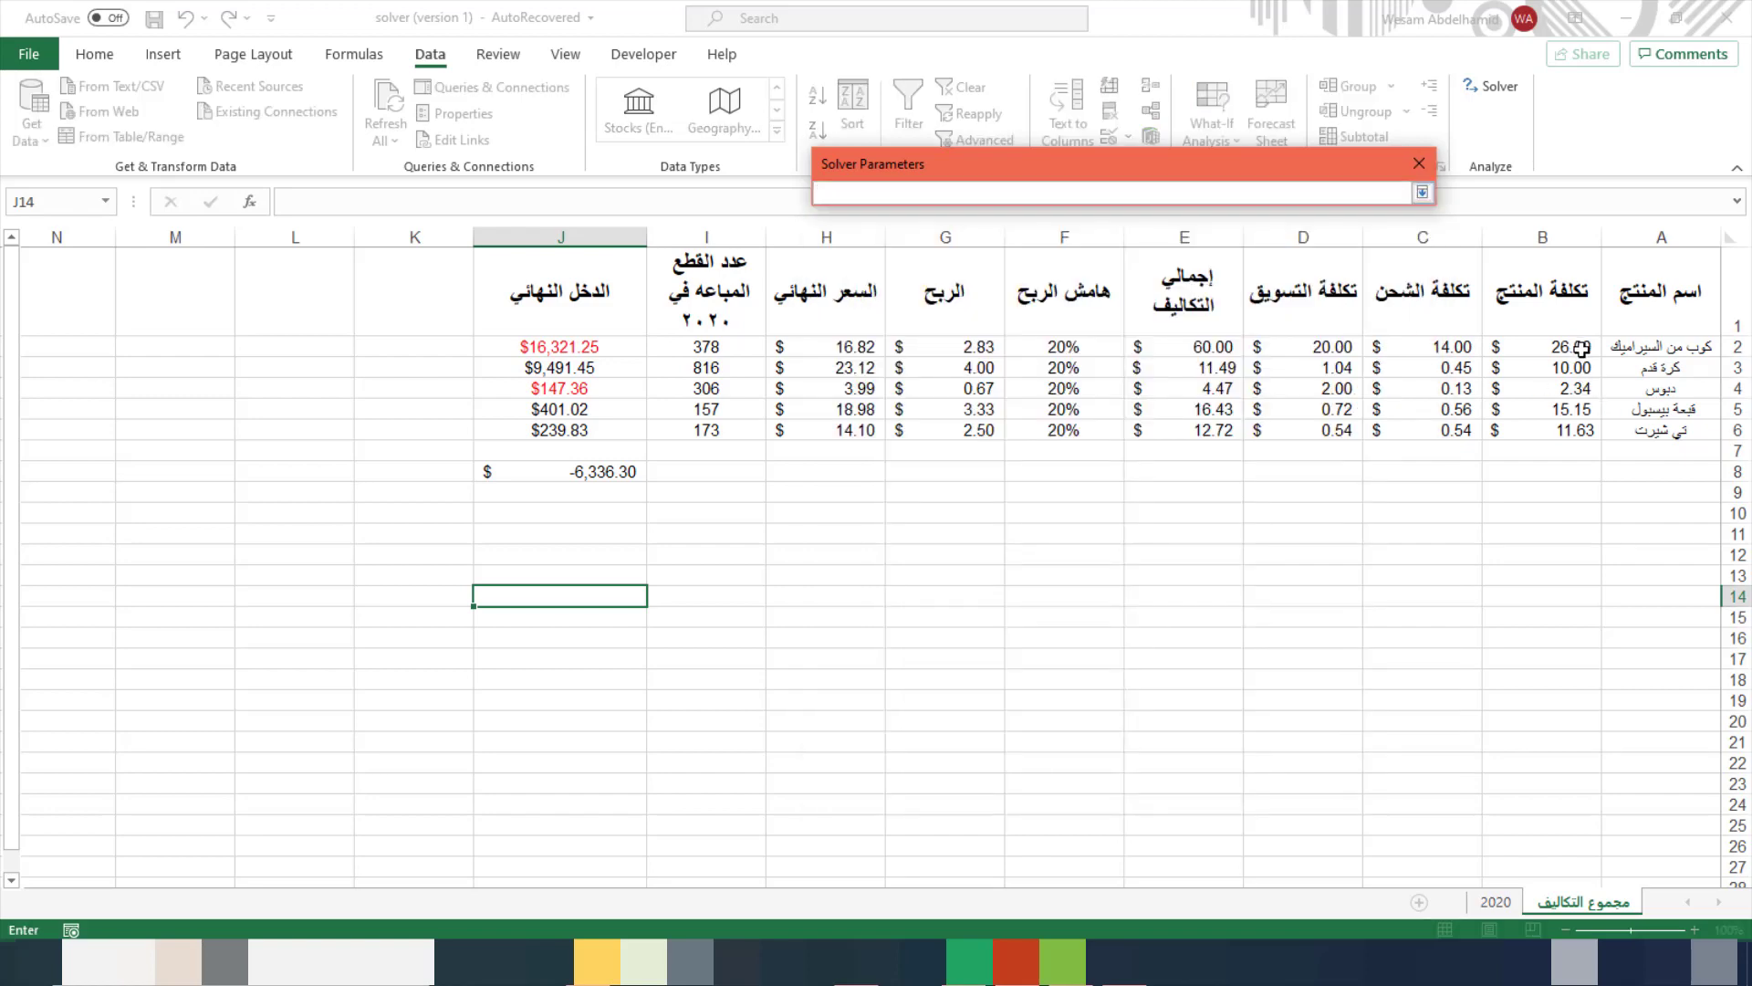
drag(1584, 347, 1353, 426)
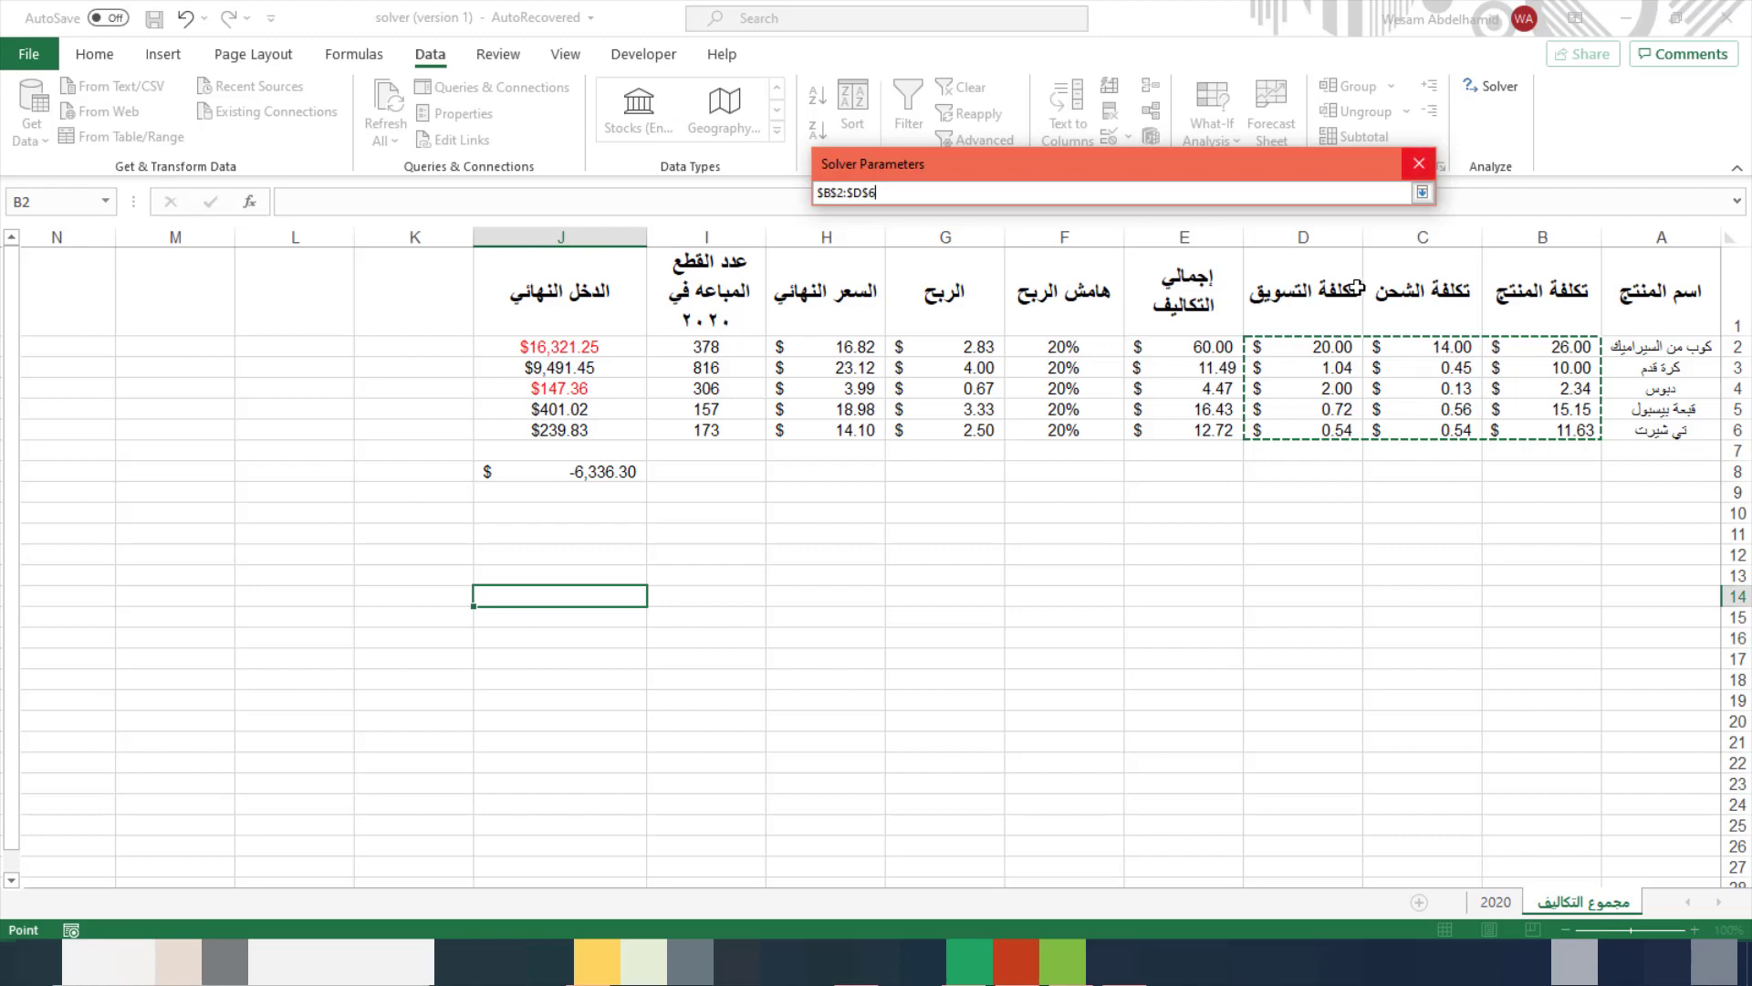
click(1422, 193)
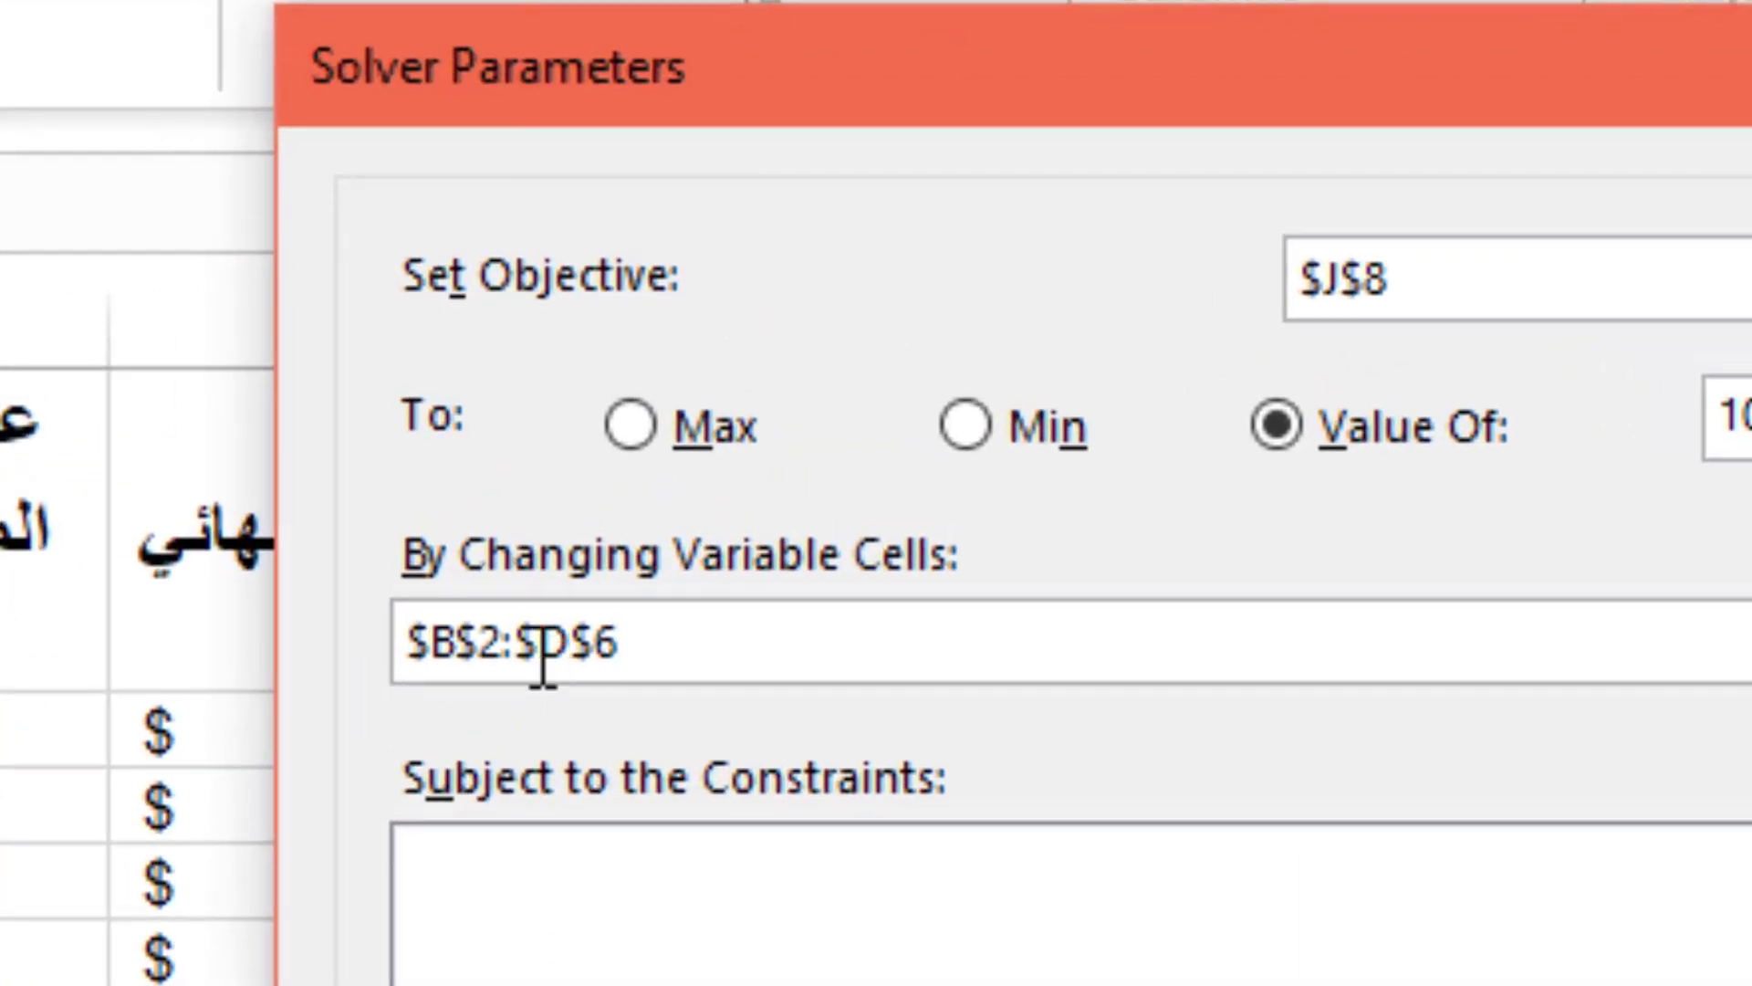
drag(411, 652, 696, 653)
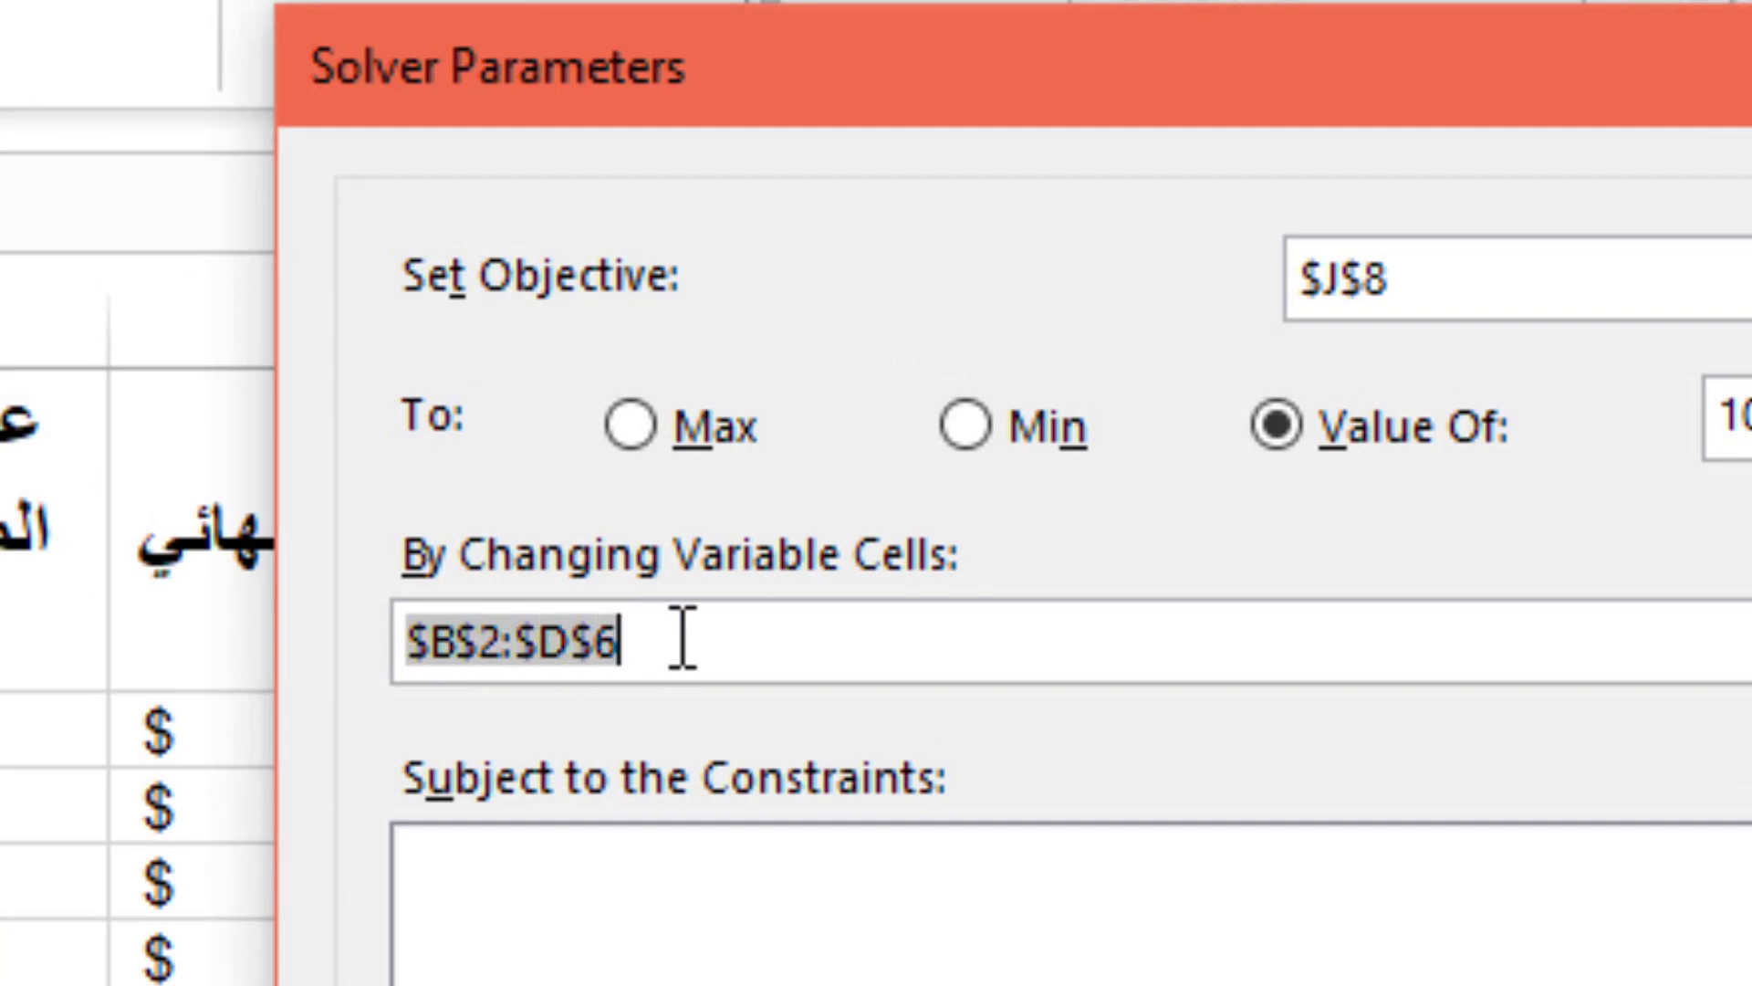
click(683, 636)
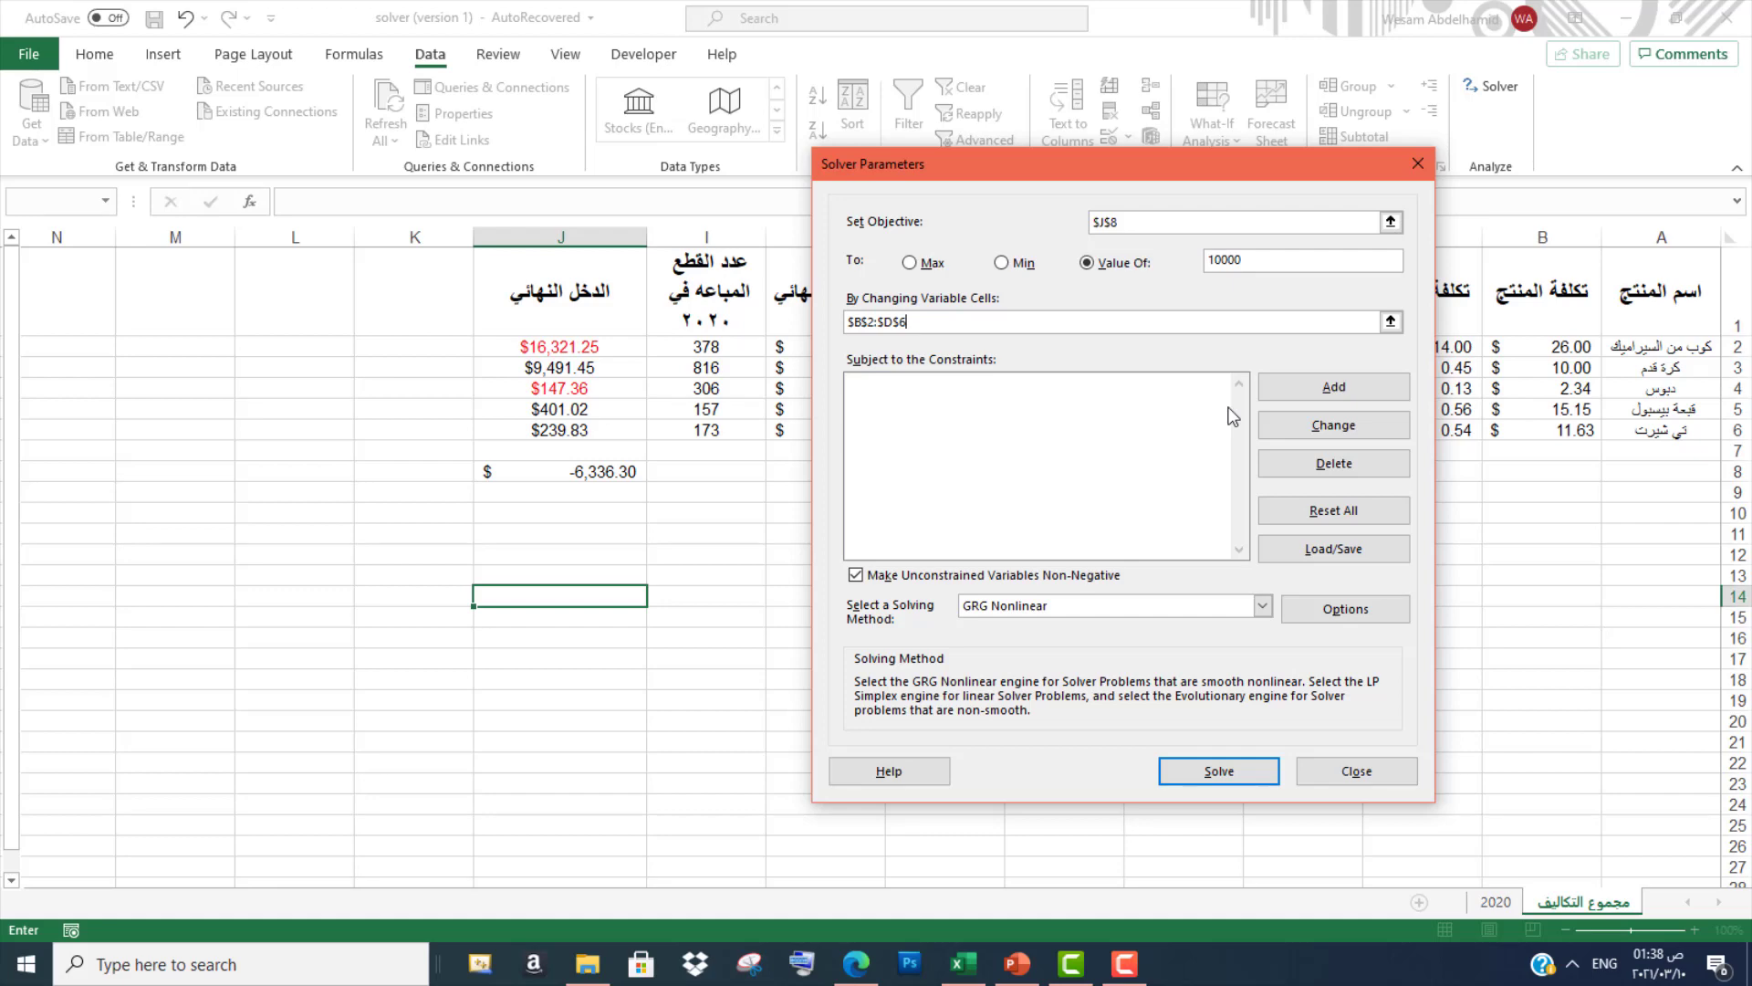
Add a constraint requiring the units sold in cell I2 to equal 150
drag(1251, 159, 650, 109)
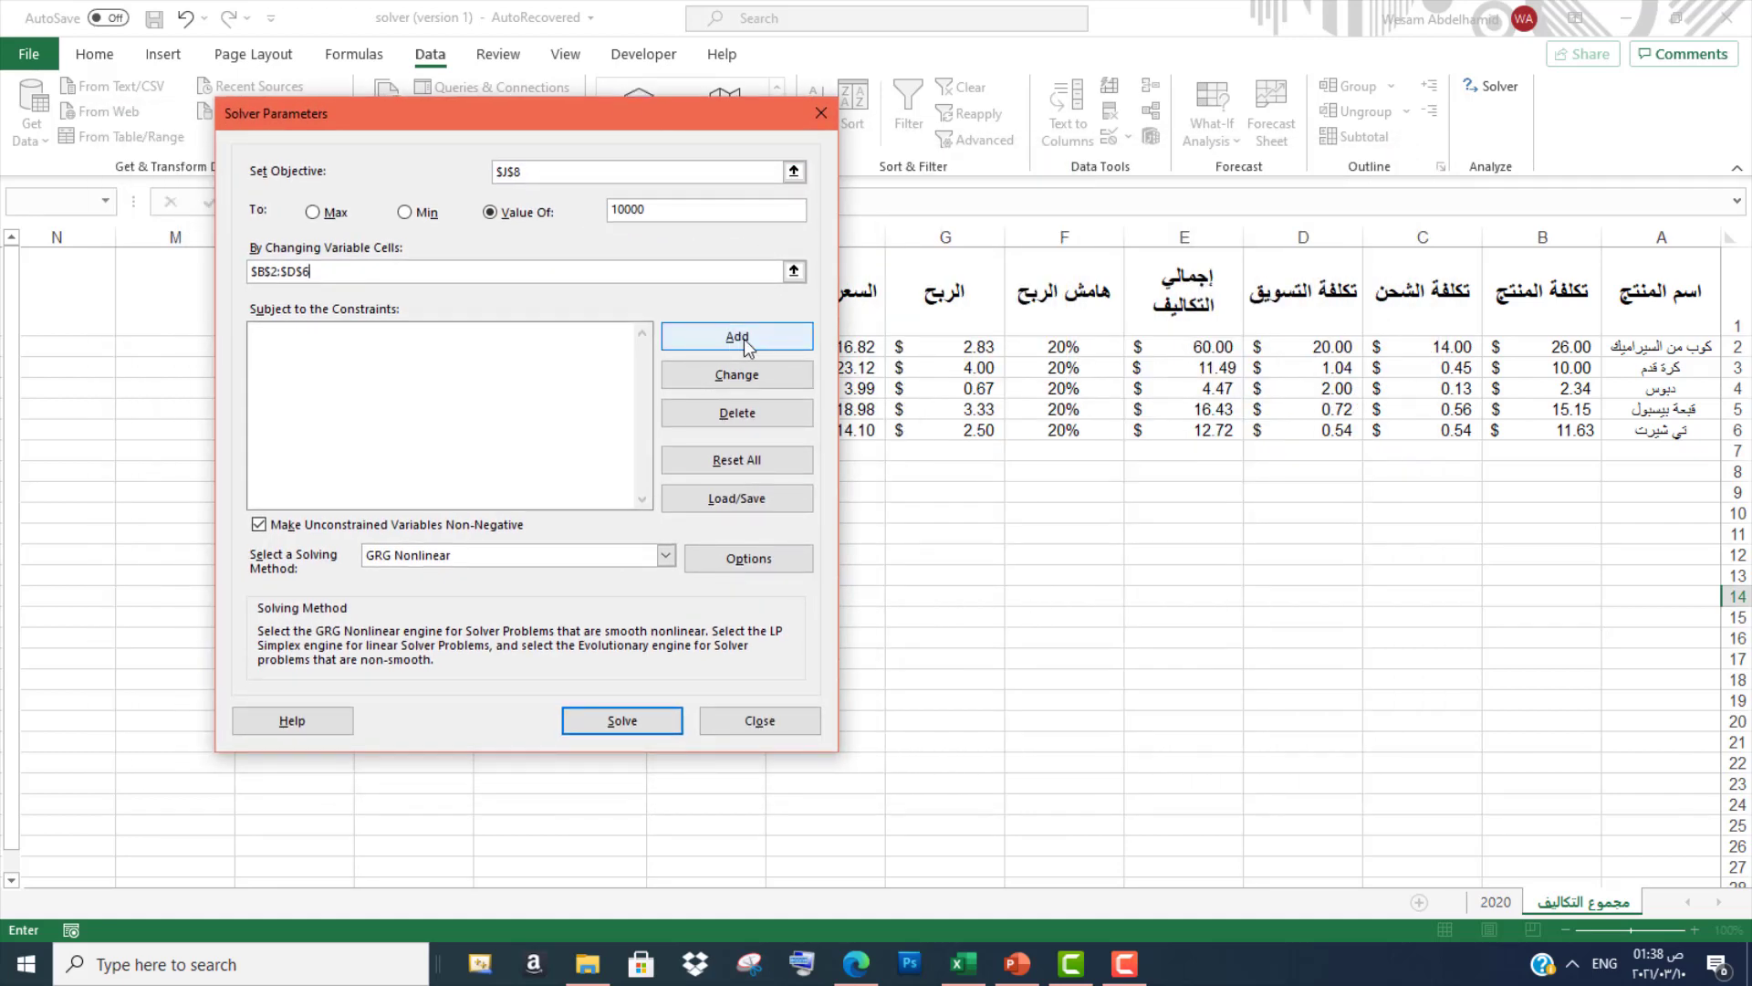
click(754, 345)
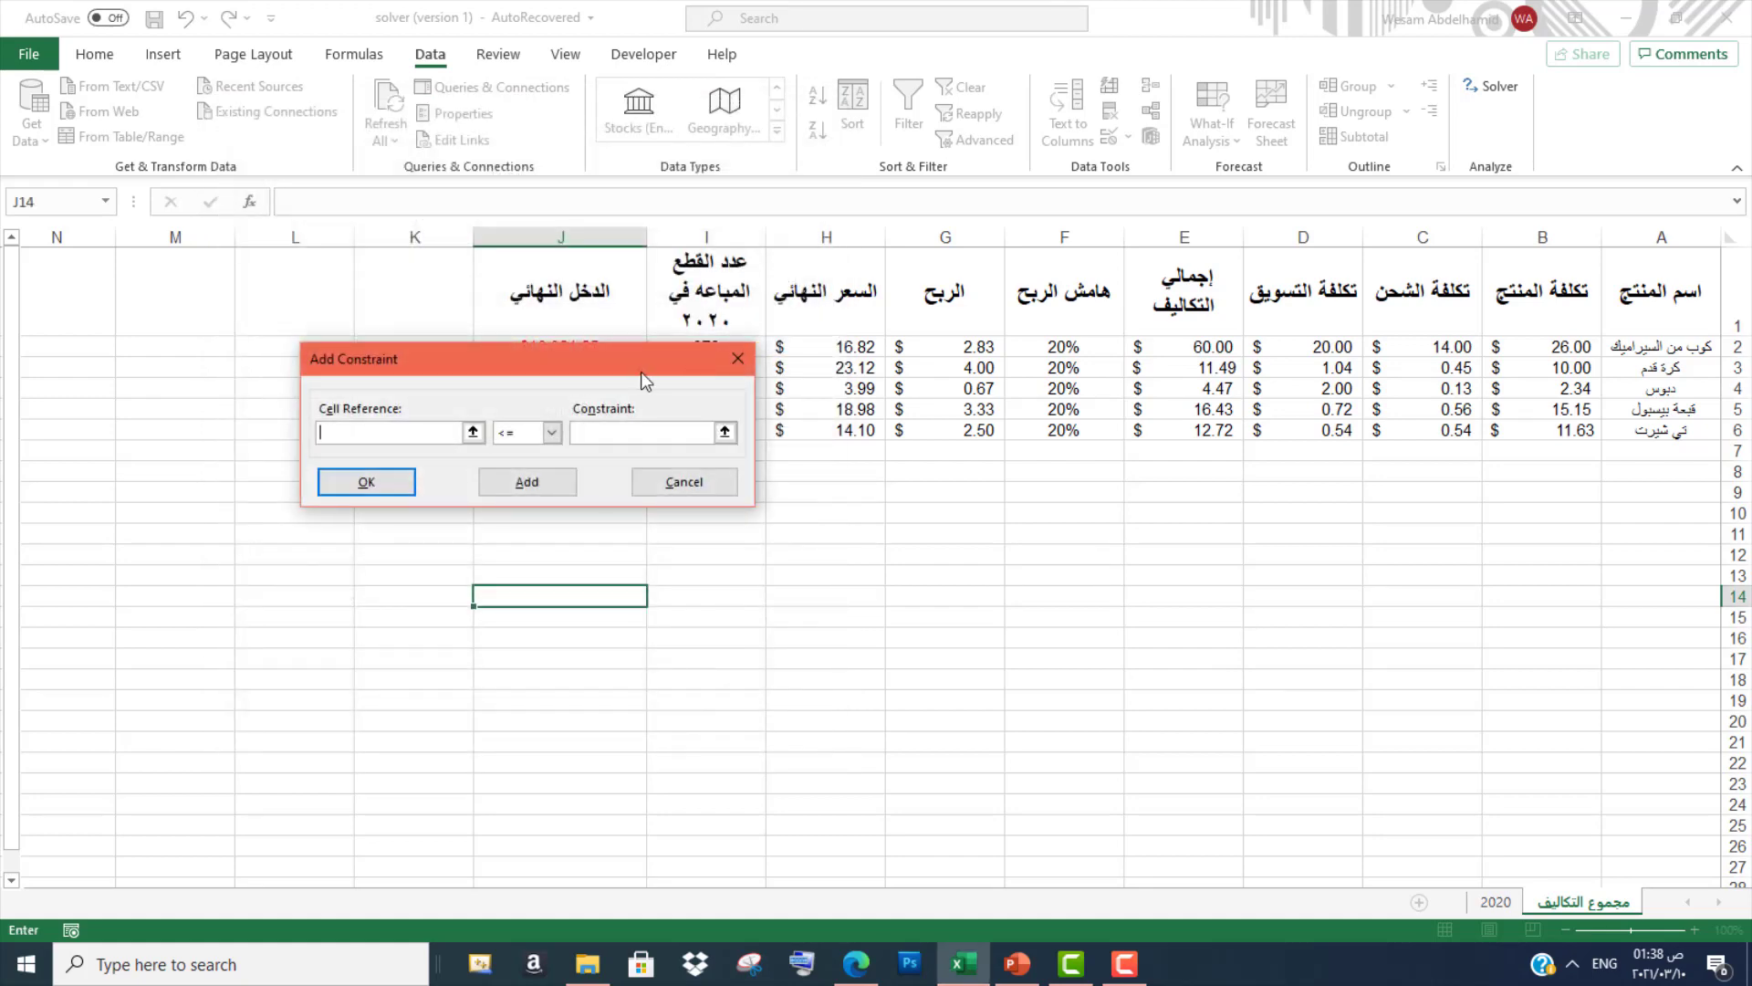
drag(641, 371, 1338, 517)
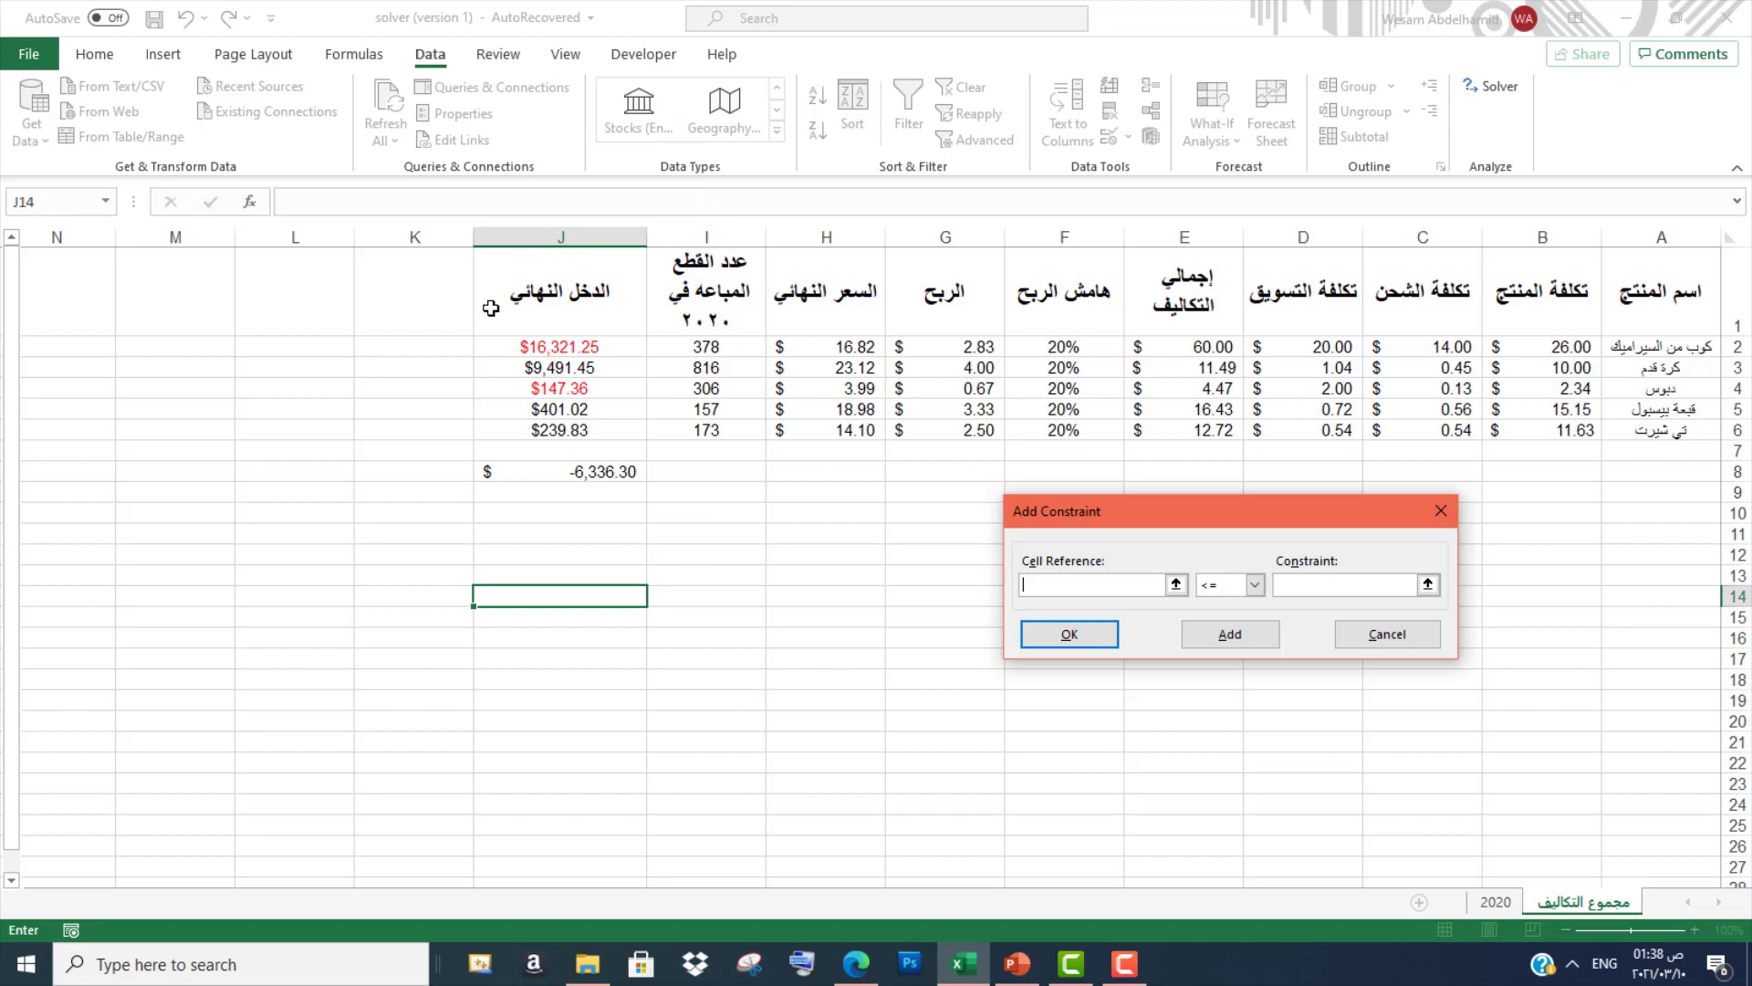
click(727, 347)
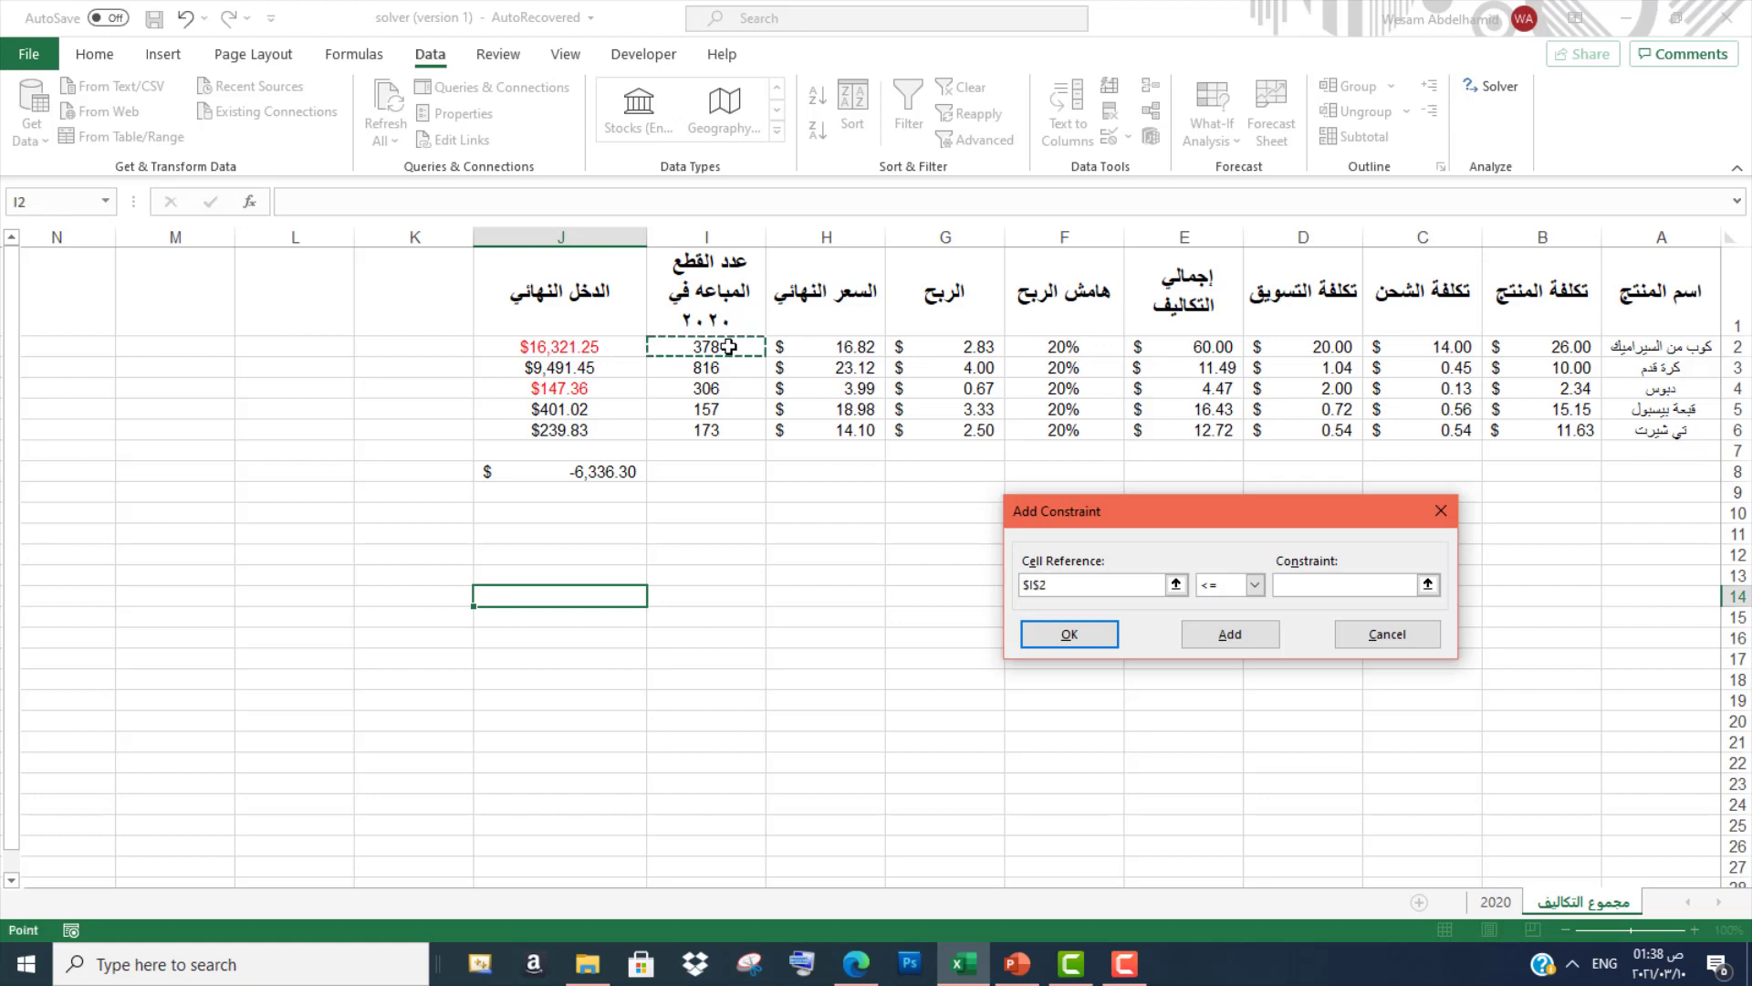
click(1242, 589)
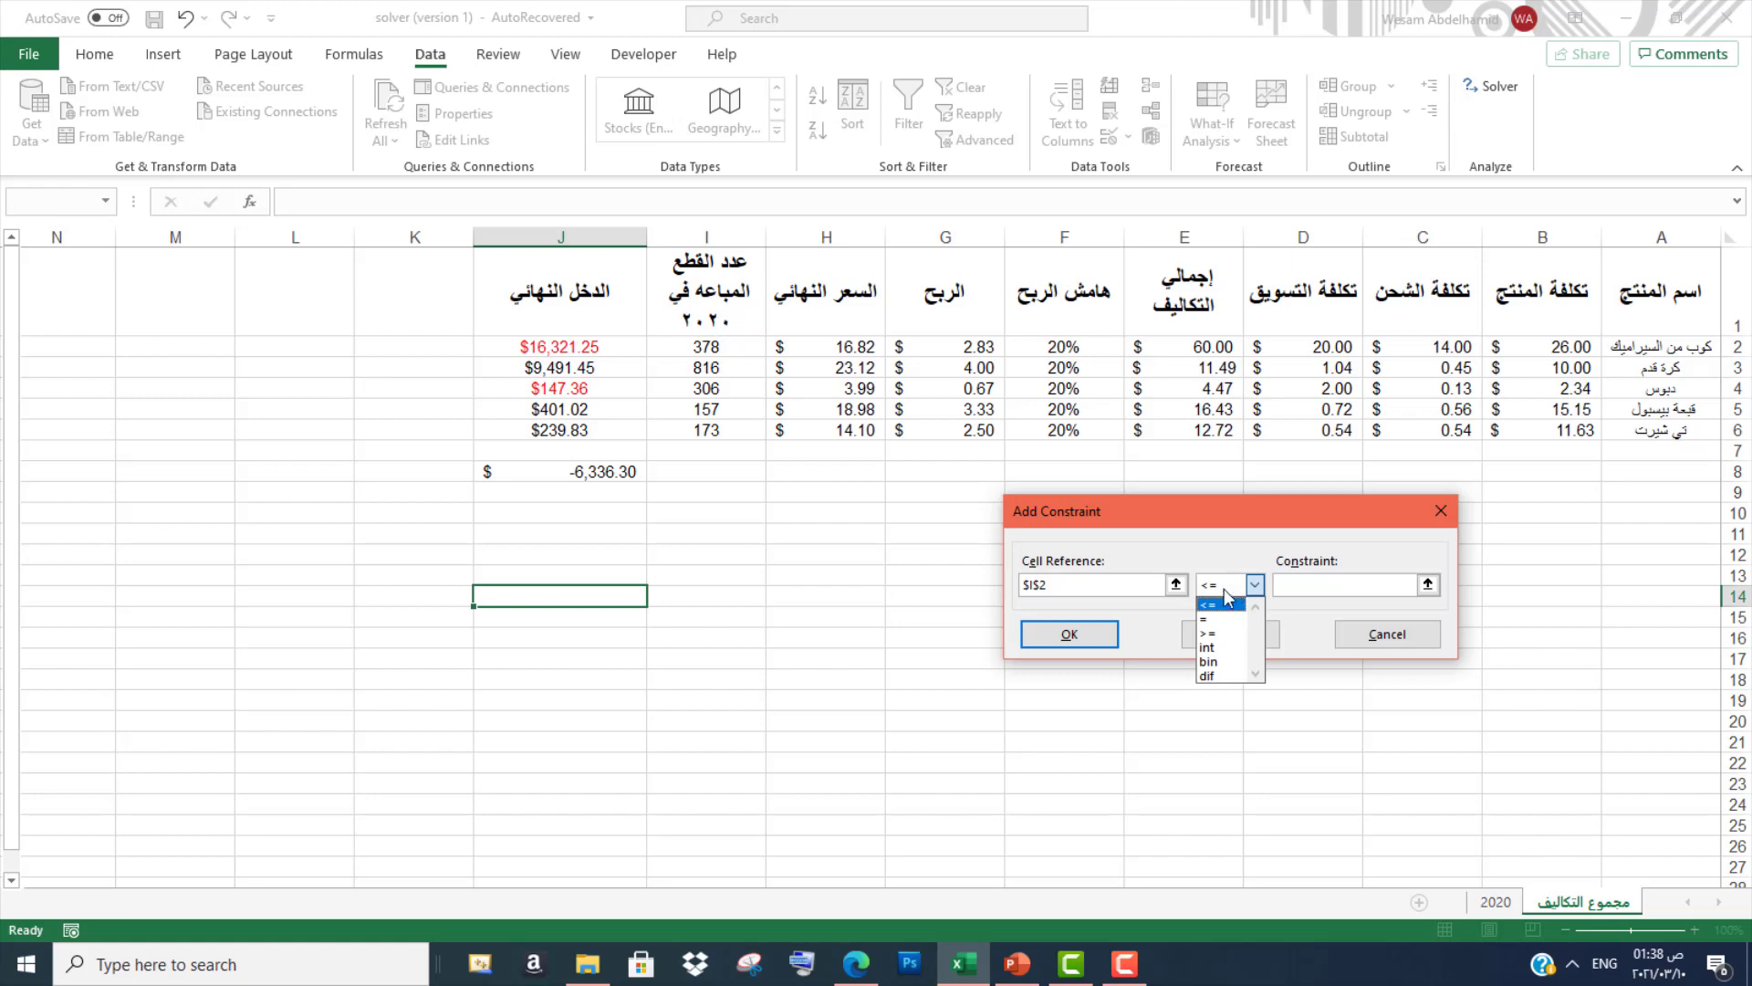
click(1206, 618)
click(1300, 589)
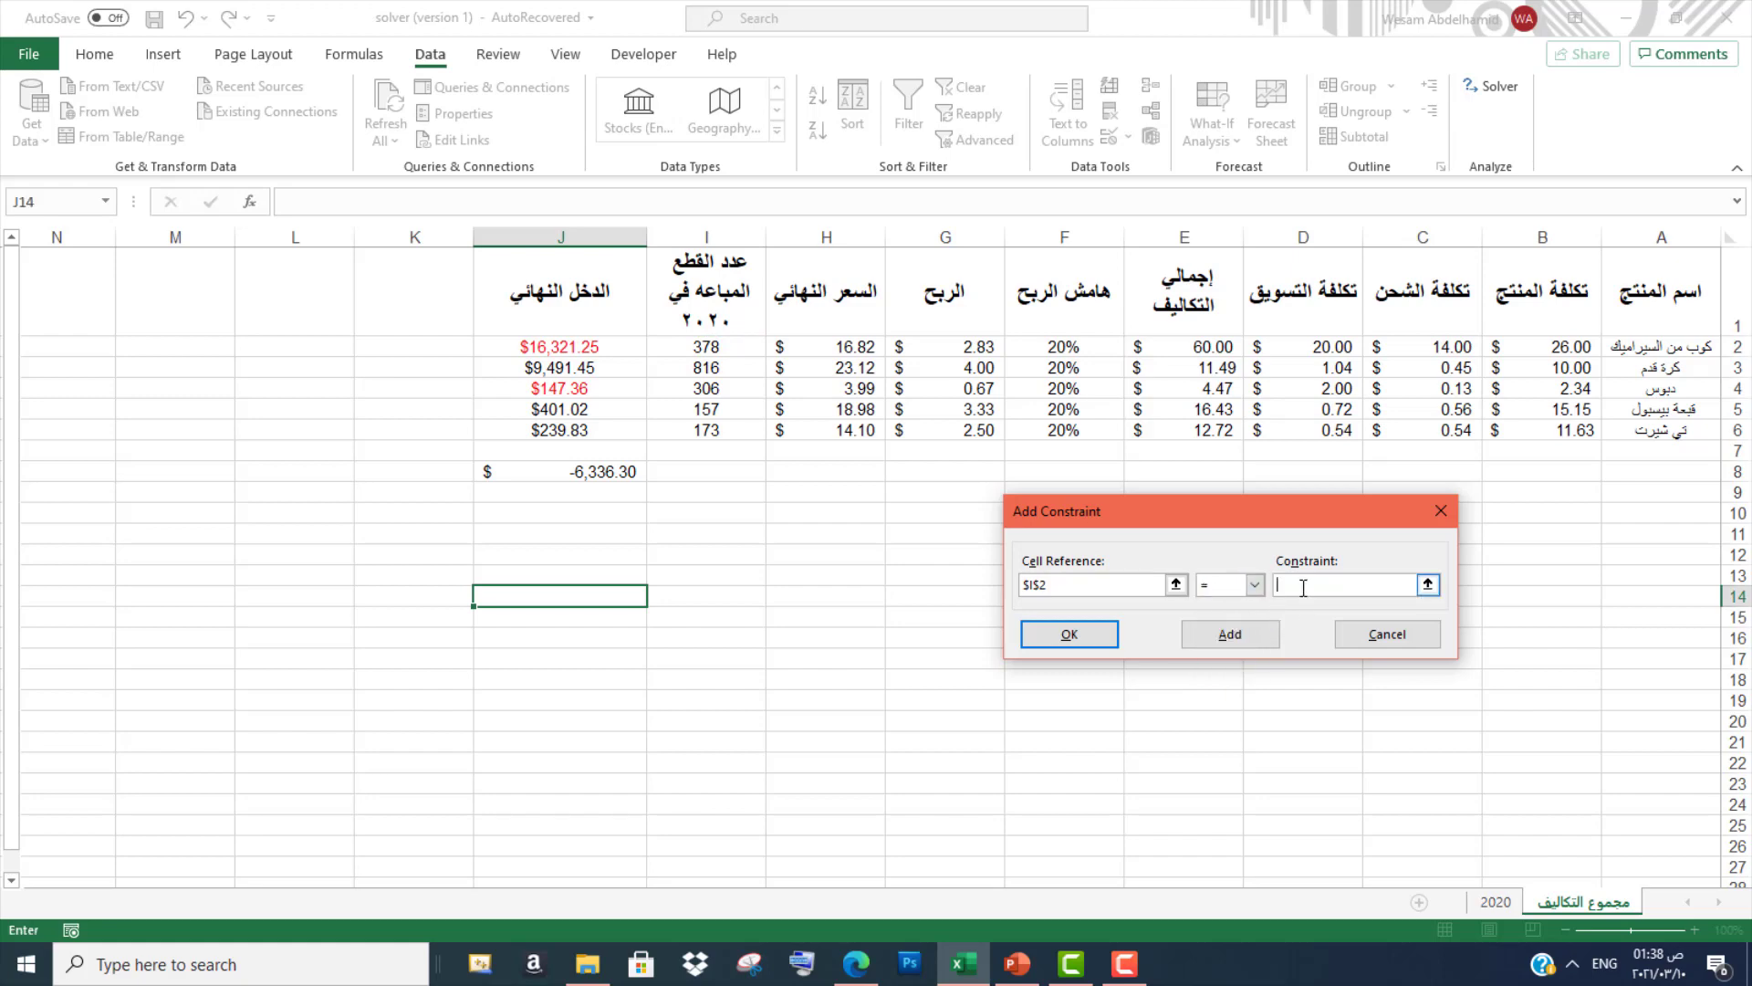
text(150)
click(1081, 637)
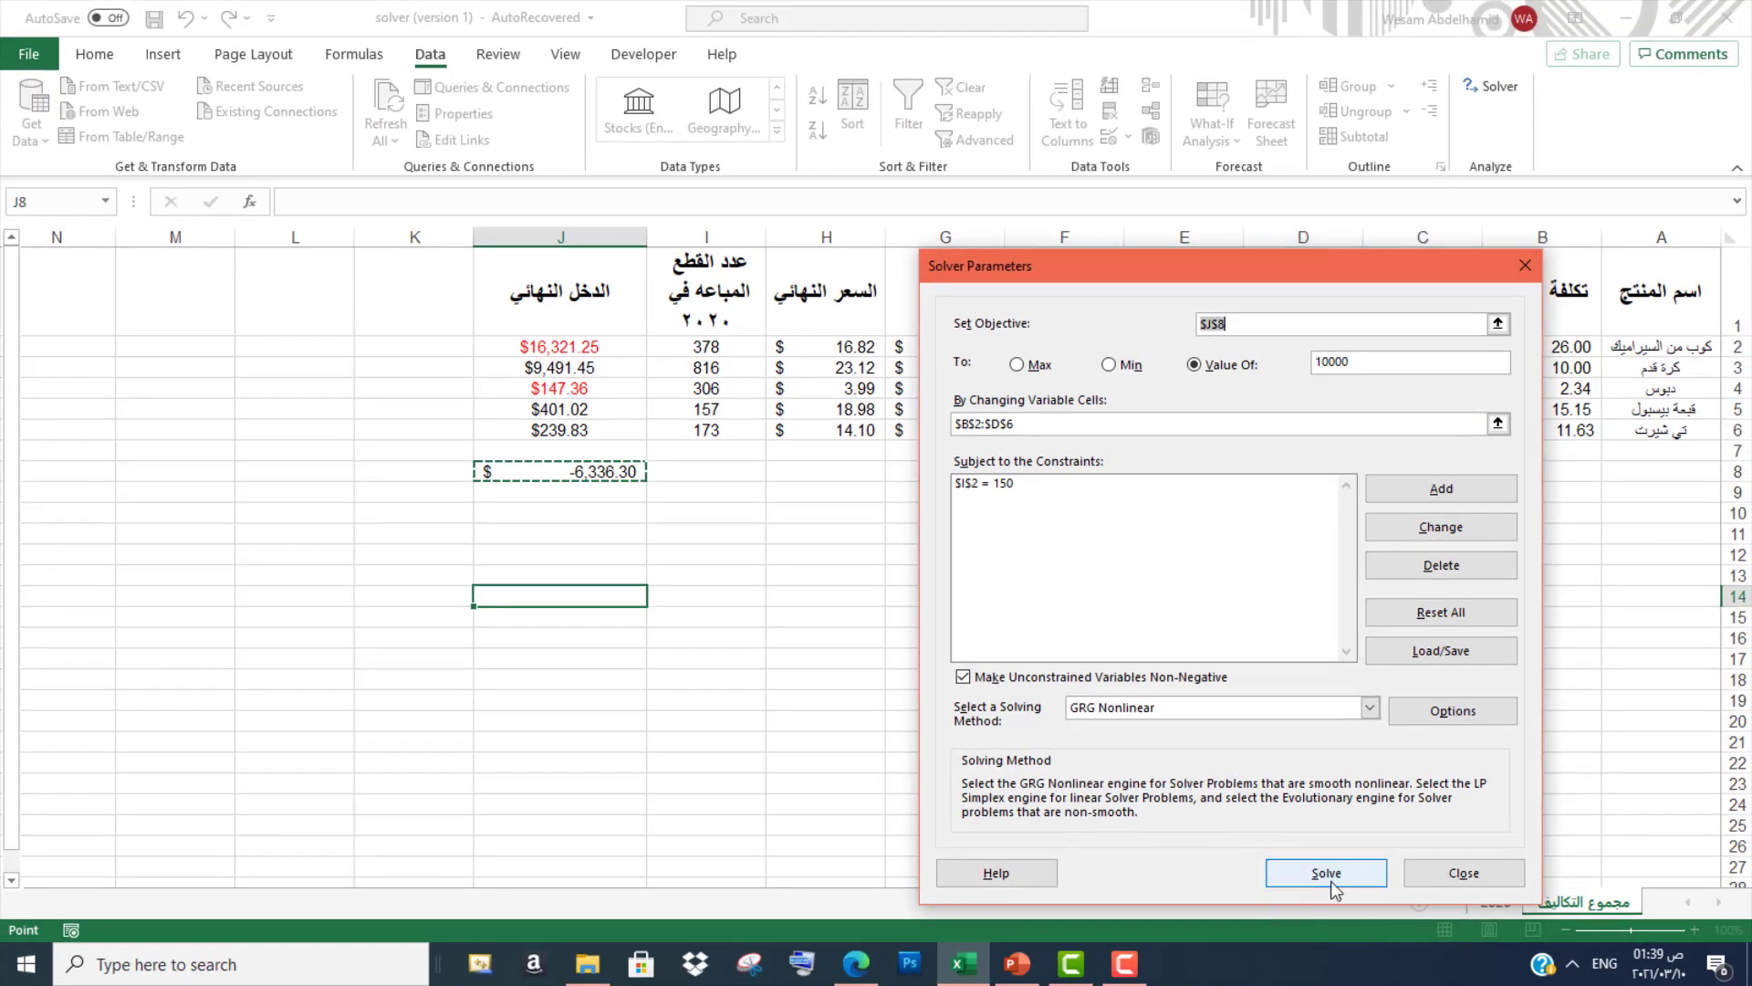
Run Solver, keep the Solver solution, and check the objective cell J8
click(1336, 873)
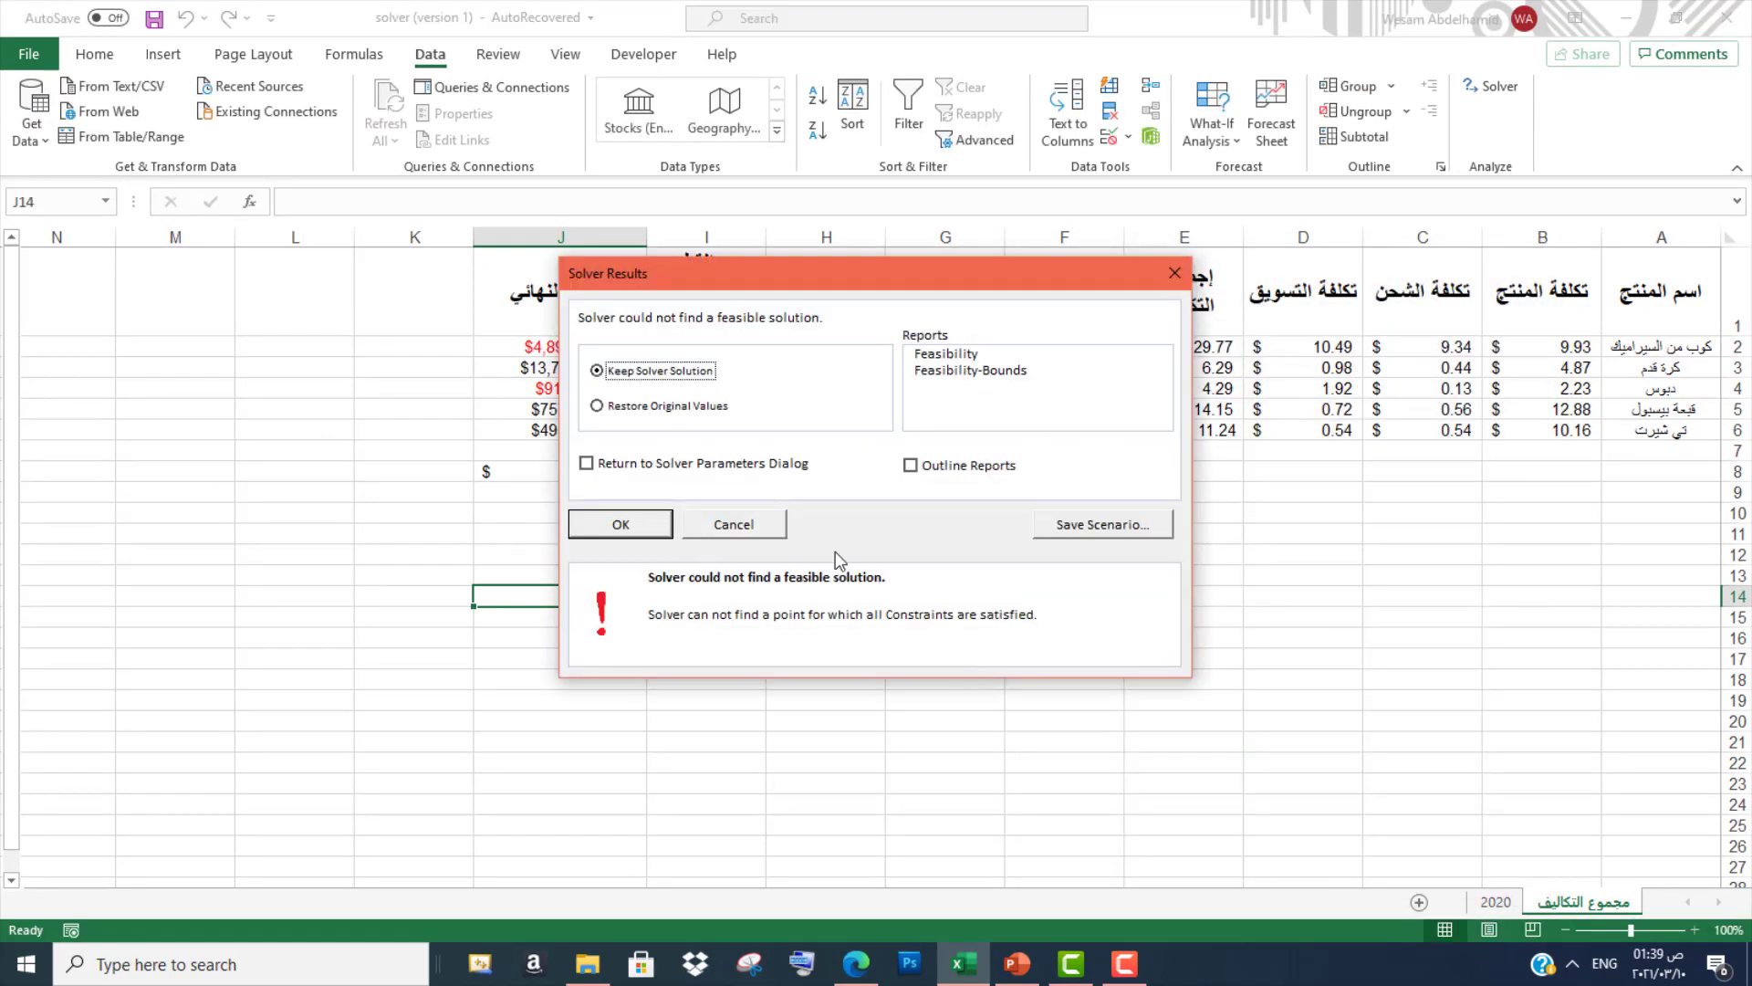
click(619, 527)
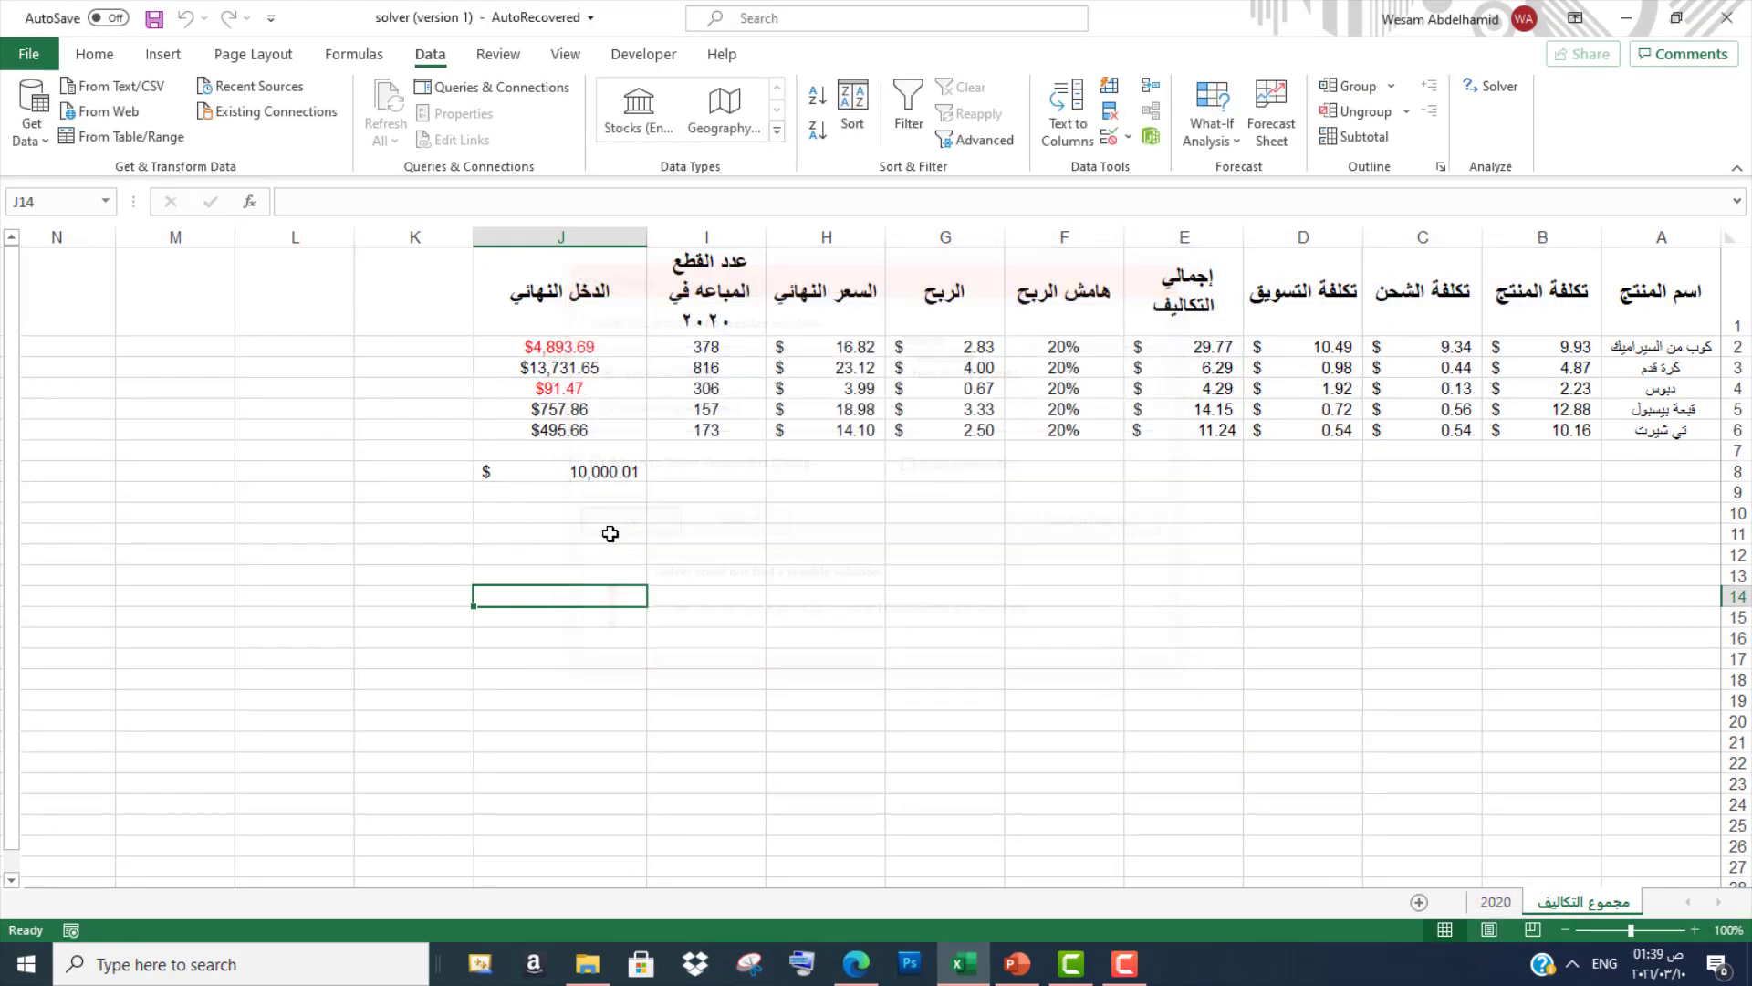
click(624, 471)
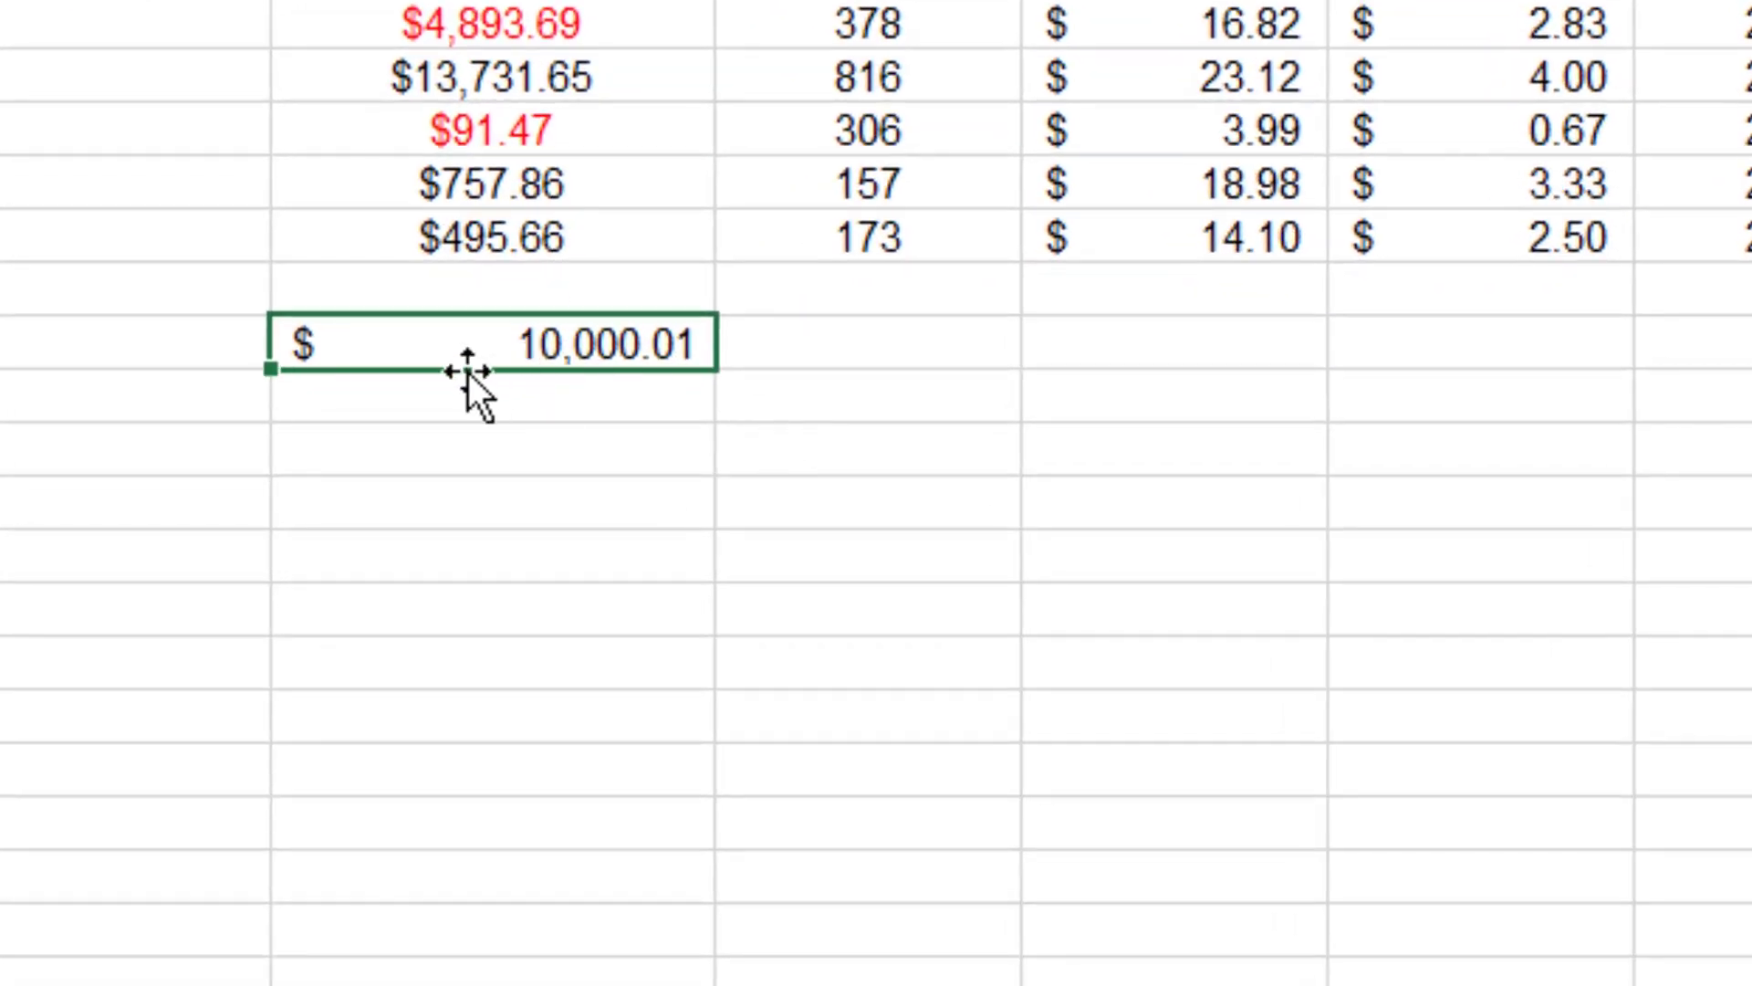
Examine the solved cost cells in rows 2 to 6 and the units sold in column I
drag(1244, 411, 833, 635)
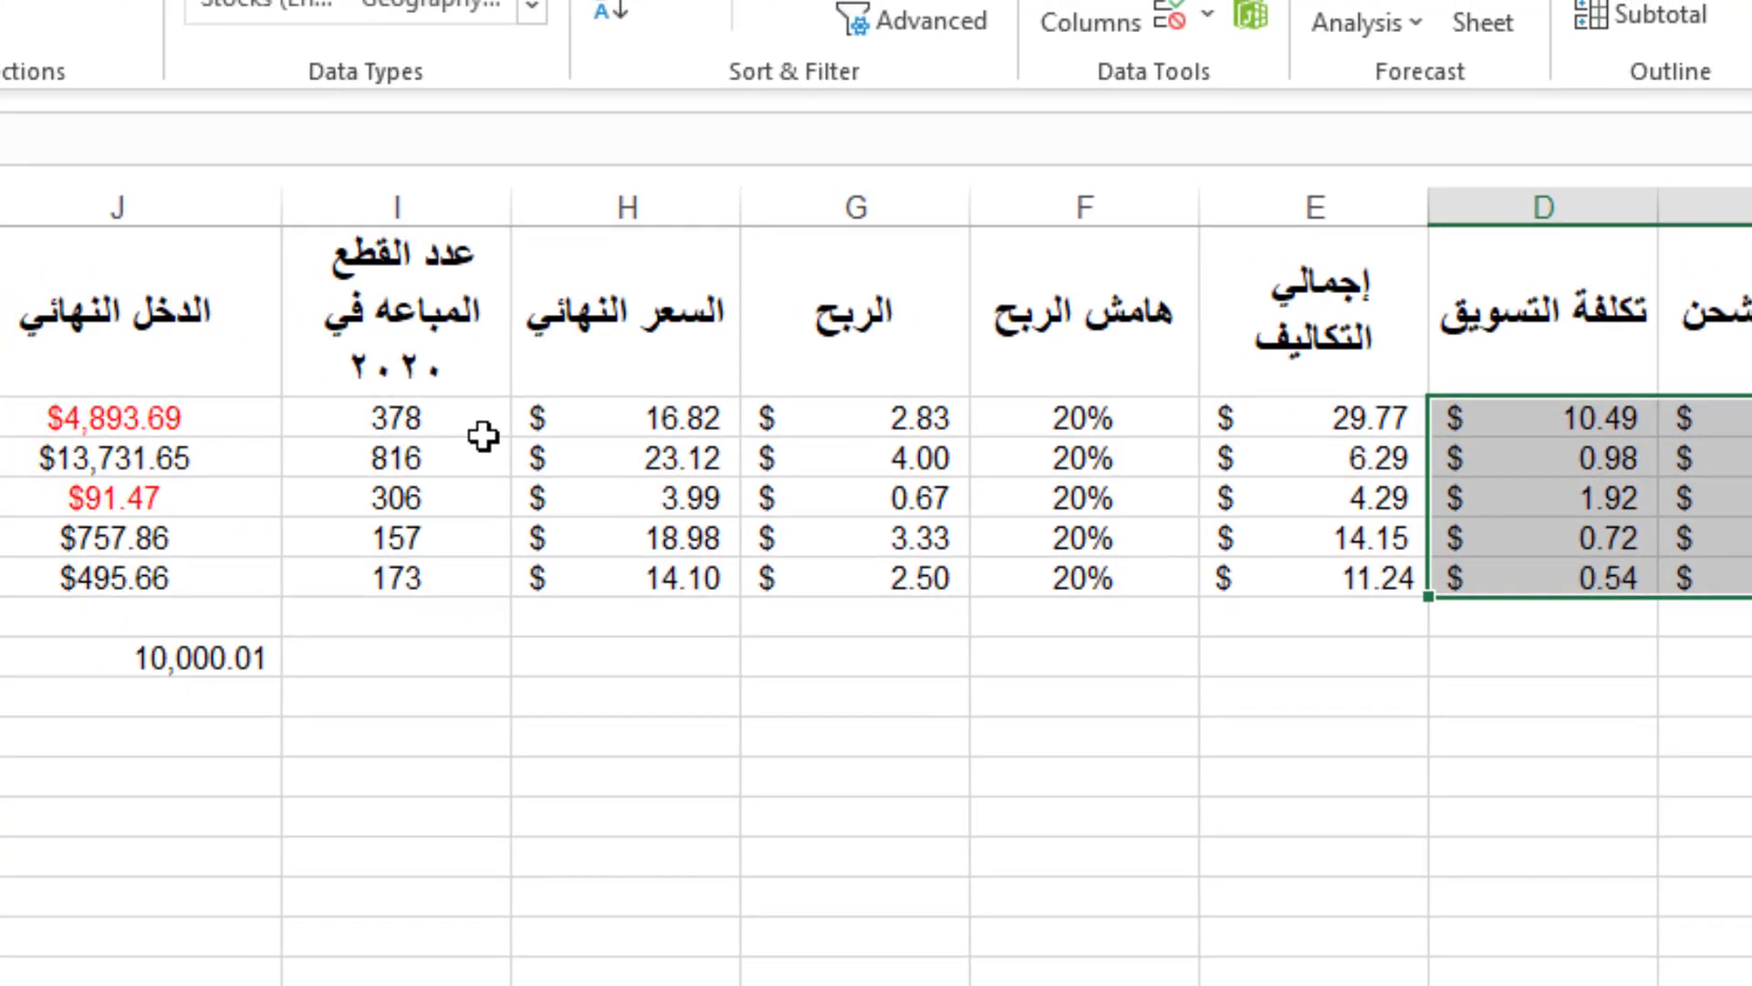
click(465, 415)
key(ctrl+shift+Down)
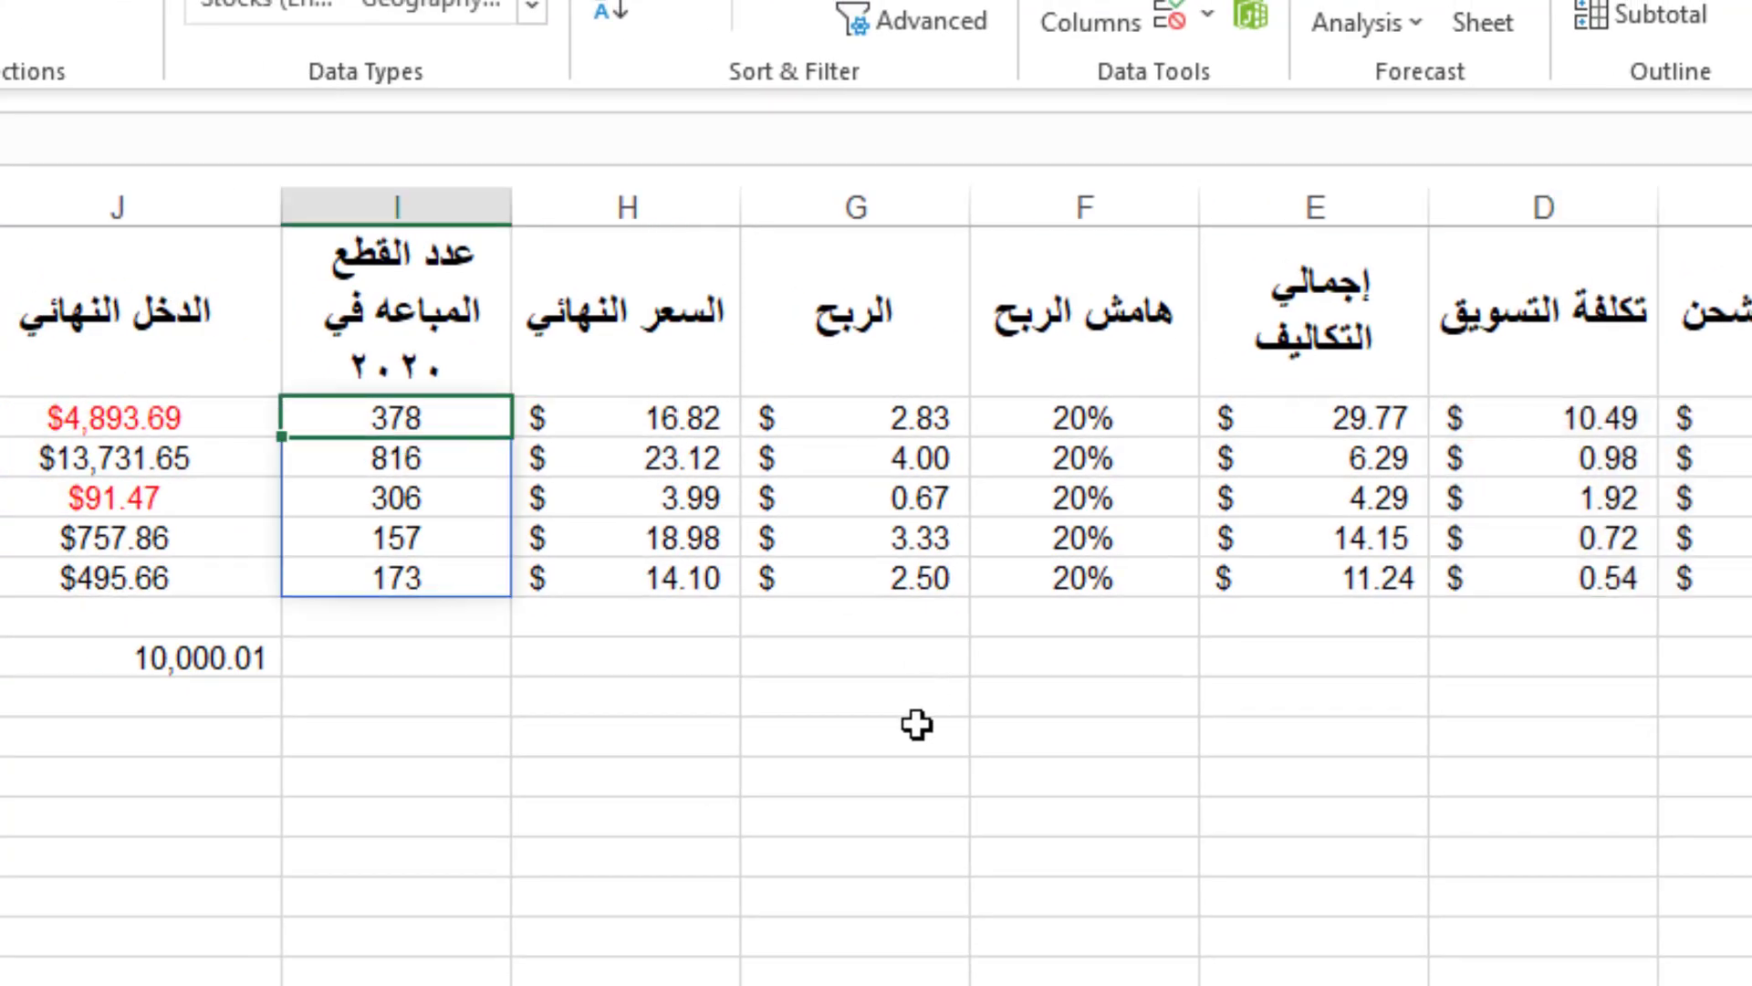